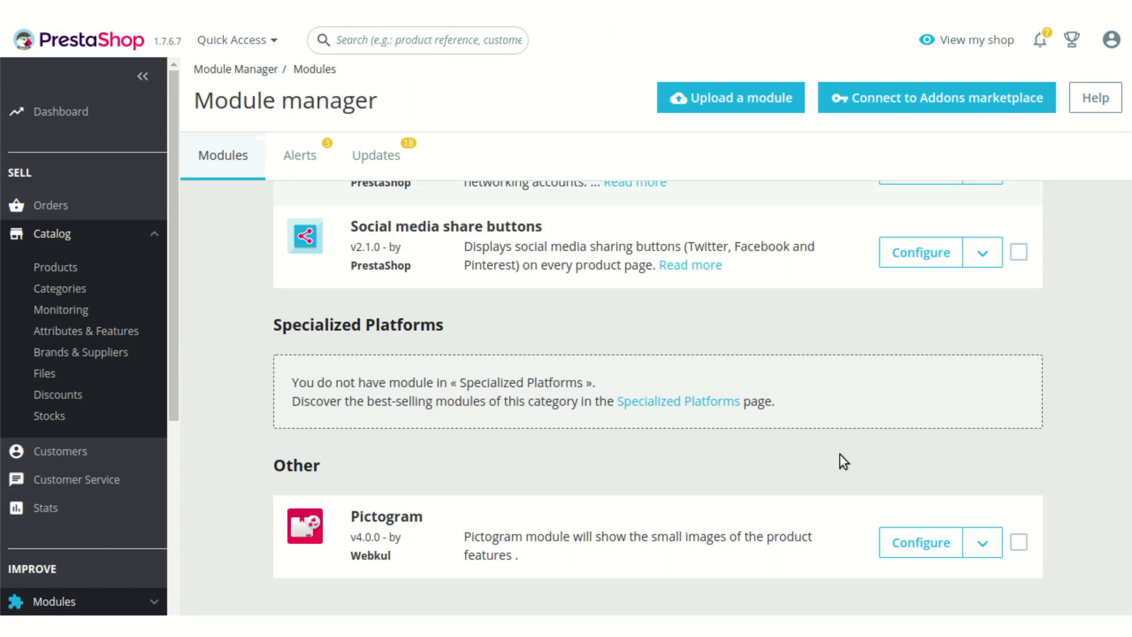
Step: Open the Pictogram module's configuration and save its settings
{"action": "left_click", "coordinate": [911, 538]}
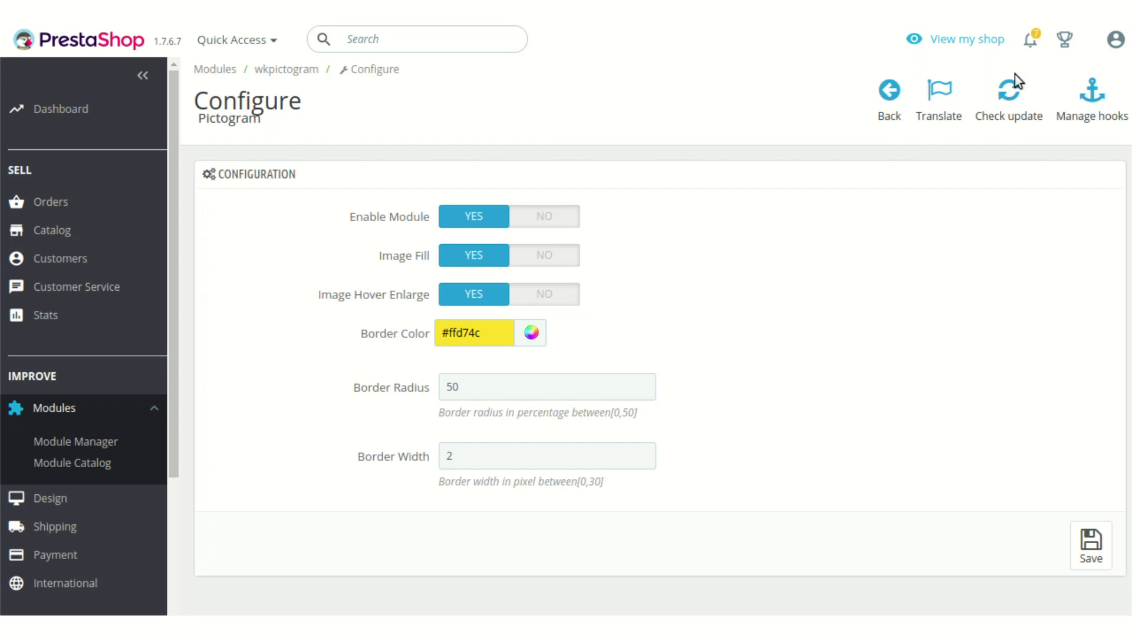
{"action": "scroll", "coordinate": [994, 395], "scroll_direction": "down", "scroll_amount": 1}
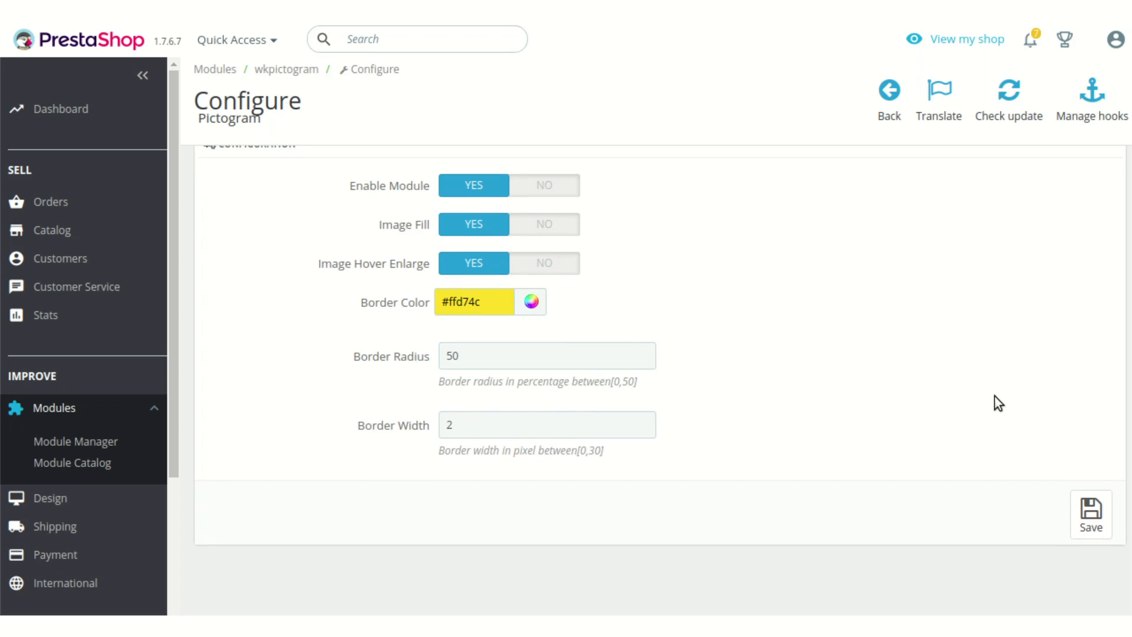
{"action": "left_click", "coordinate": [1088, 528]}
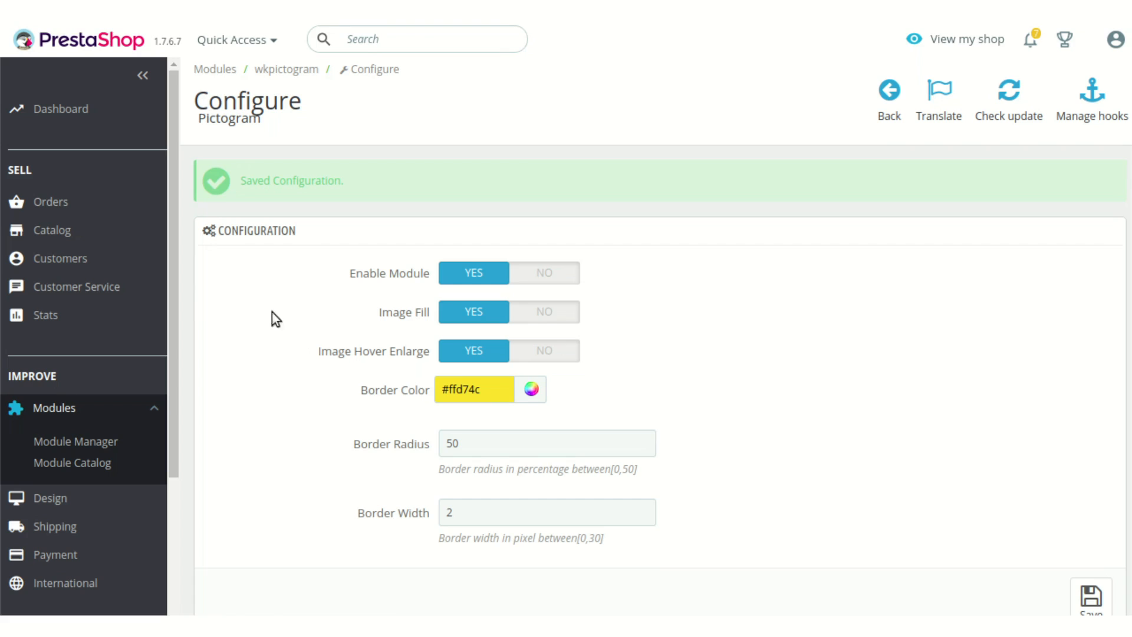
Step: Open the catalog's product features and view the values of the Composition feature
{"action": "mouse_move", "coordinate": [128, 239]}
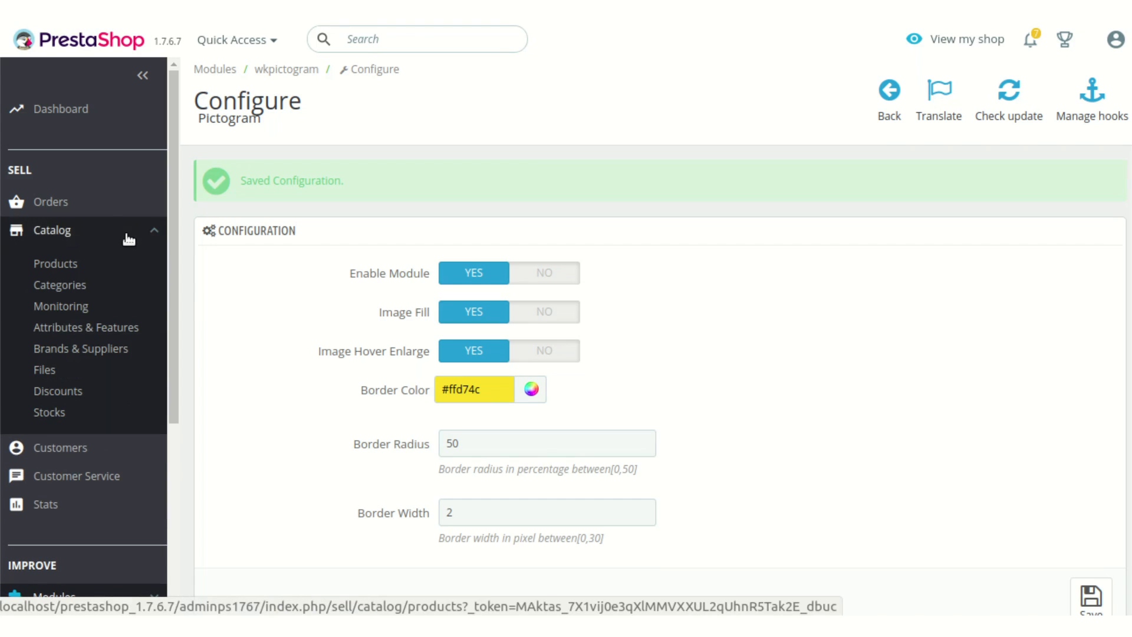
{"action": "left_click", "coordinate": [132, 330]}
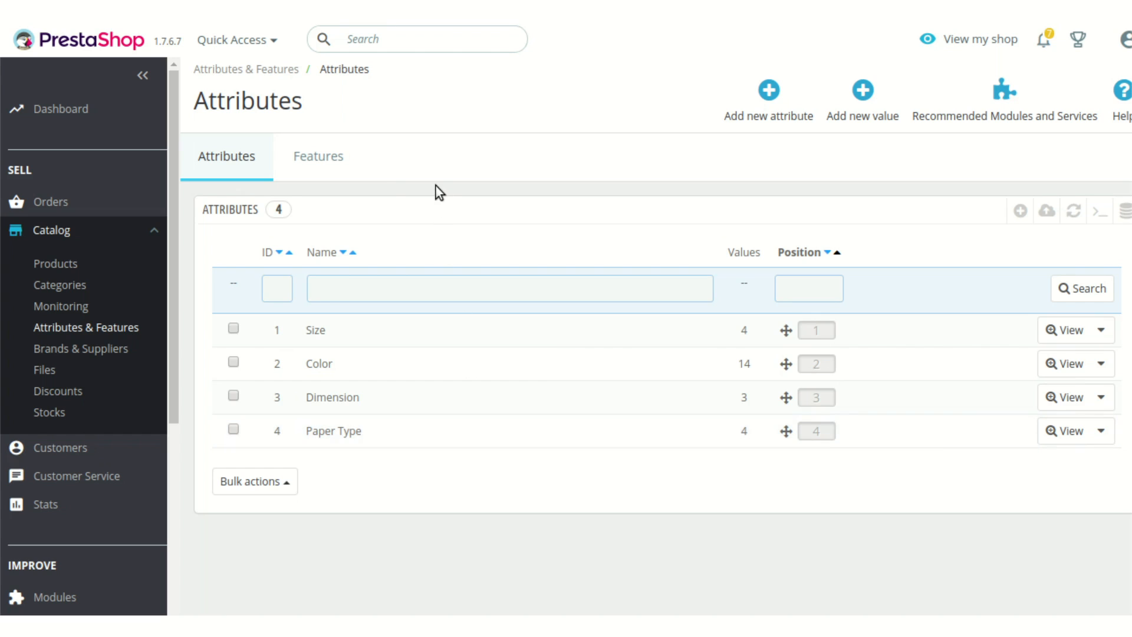
{"action": "left_click", "coordinate": [337, 158]}
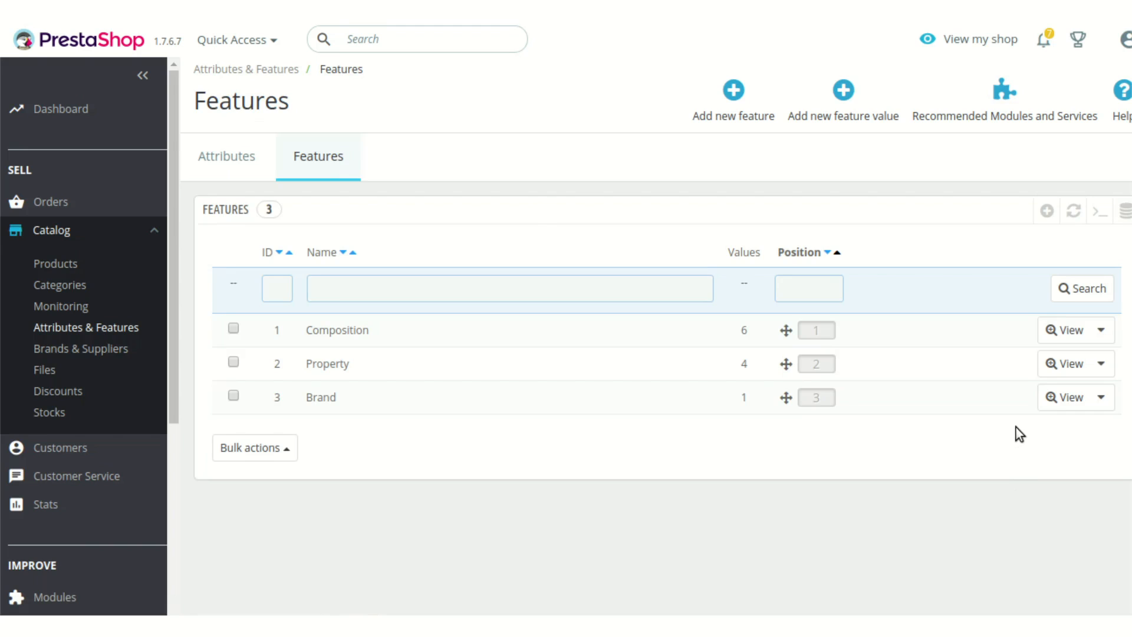
{"action": "left_click", "coordinate": [1065, 334]}
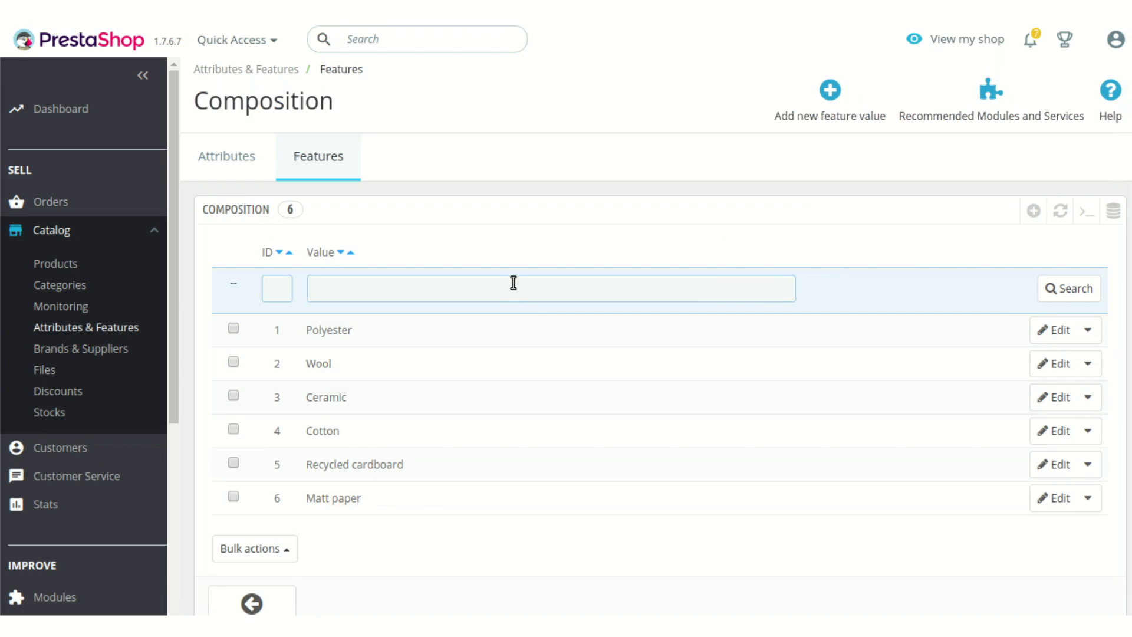
{"action": "scroll", "coordinate": [514, 283], "scroll_direction": "down", "scroll_amount": 1}
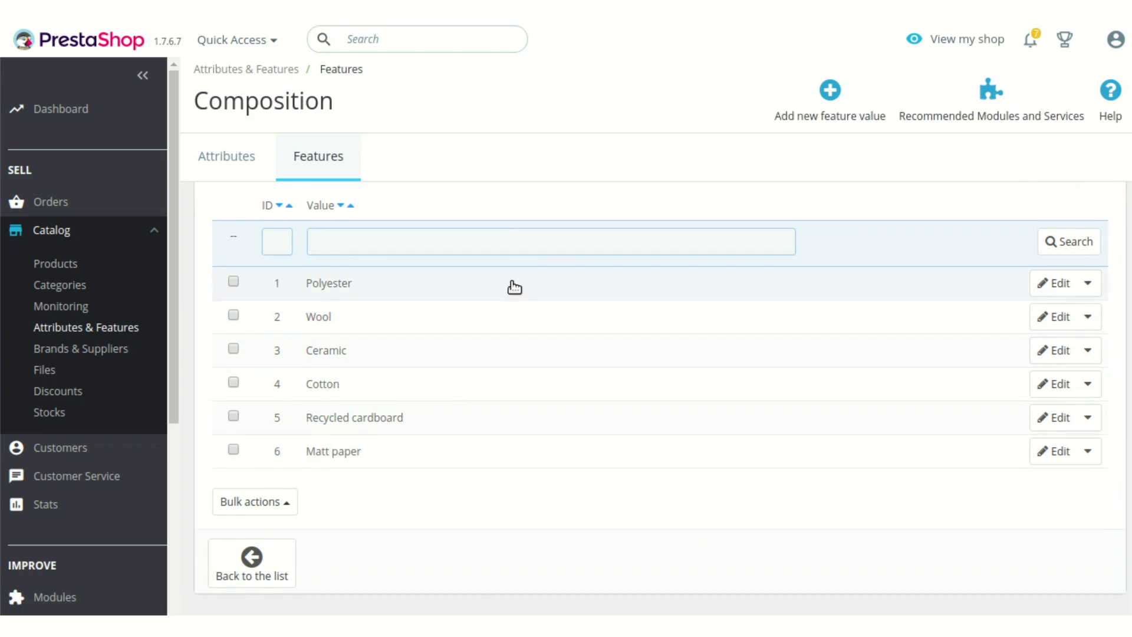
{"action": "scroll", "coordinate": [514, 287], "scroll_direction": "up", "scroll_amount": 1}
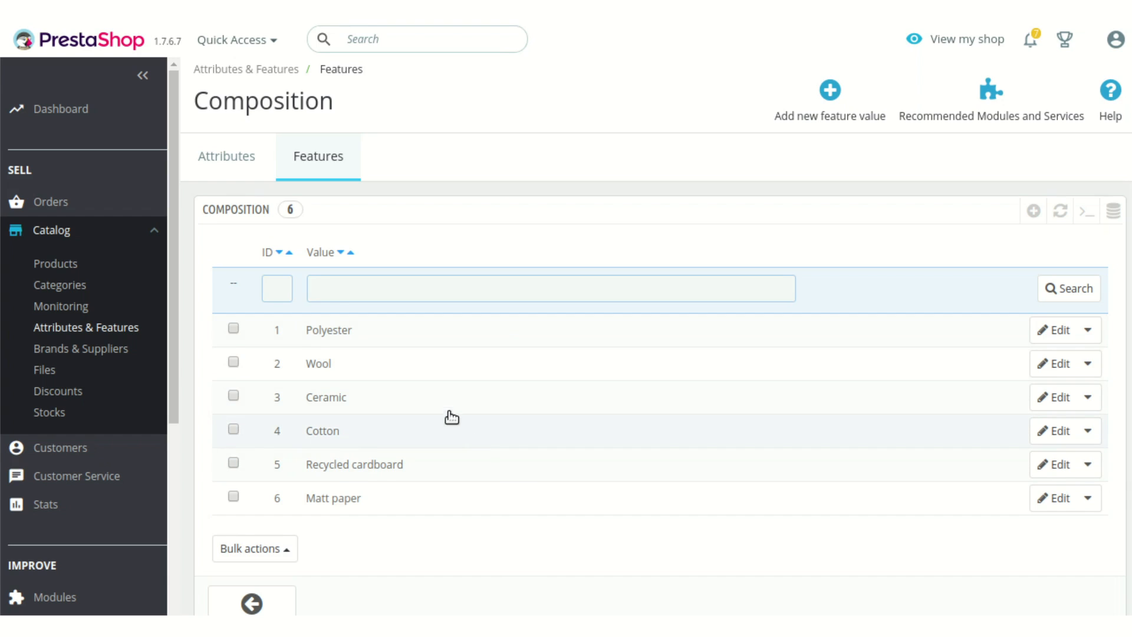
Step: Open the Cotton value of the Composition feature for editing and examine its fields, including the Pictogram Icon upload
{"action": "left_click", "coordinate": [1054, 431]}
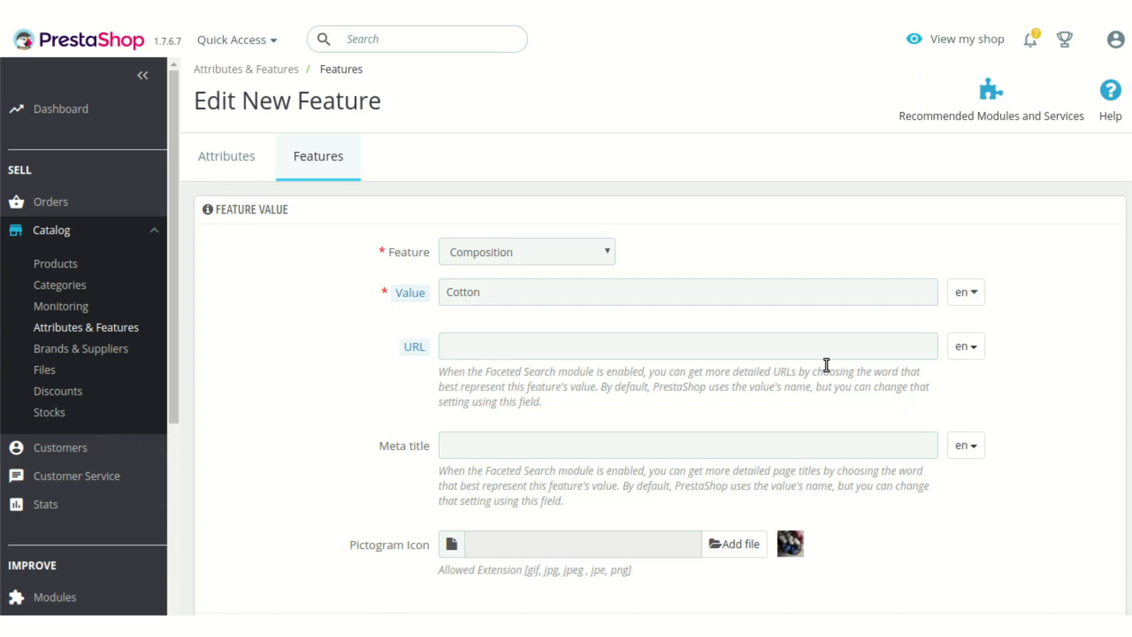
{"action": "scroll", "coordinate": [826, 365], "scroll_direction": "down", "scroll_amount": 1}
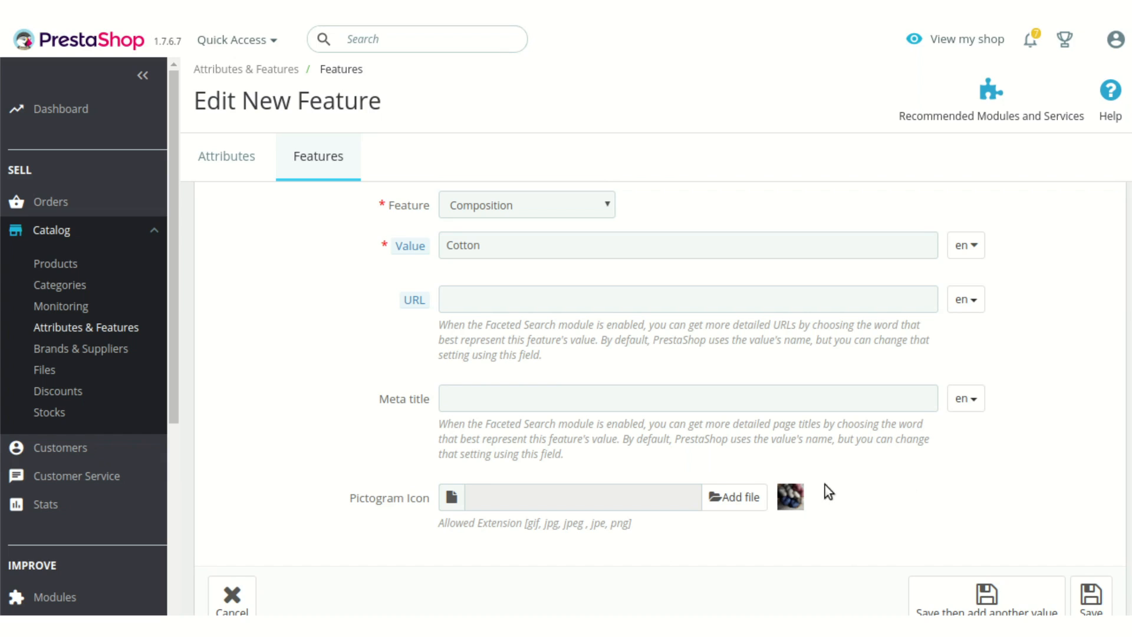
{"action": "scroll", "coordinate": [813, 489], "scroll_direction": "up", "scroll_amount": 1}
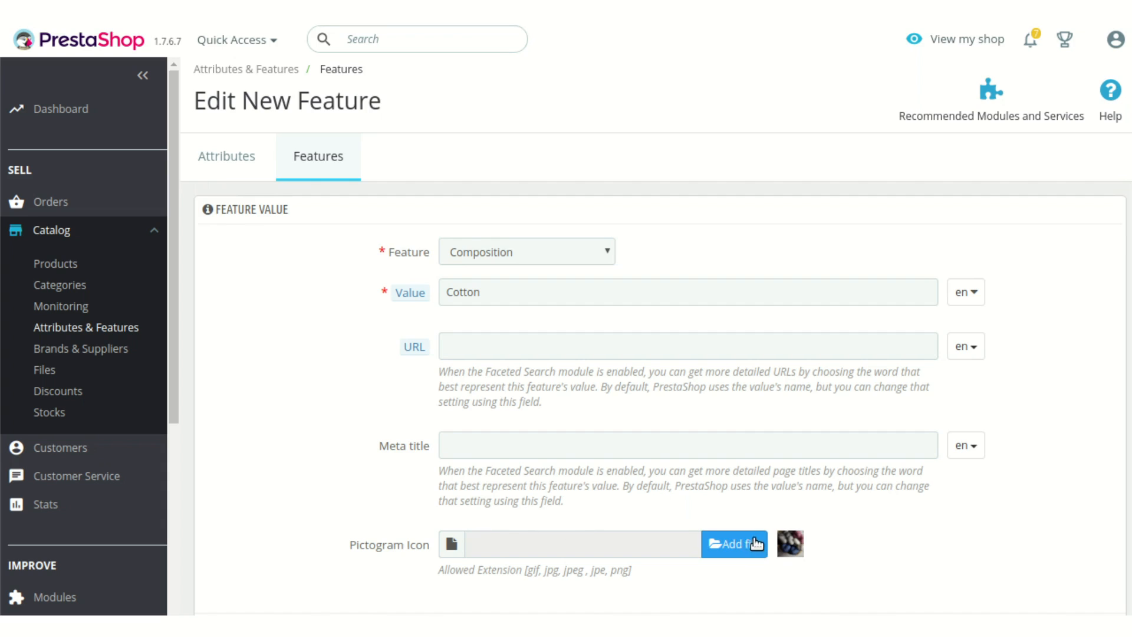
{"action": "scroll", "coordinate": [722, 521], "scroll_direction": "down", "scroll_amount": 2}
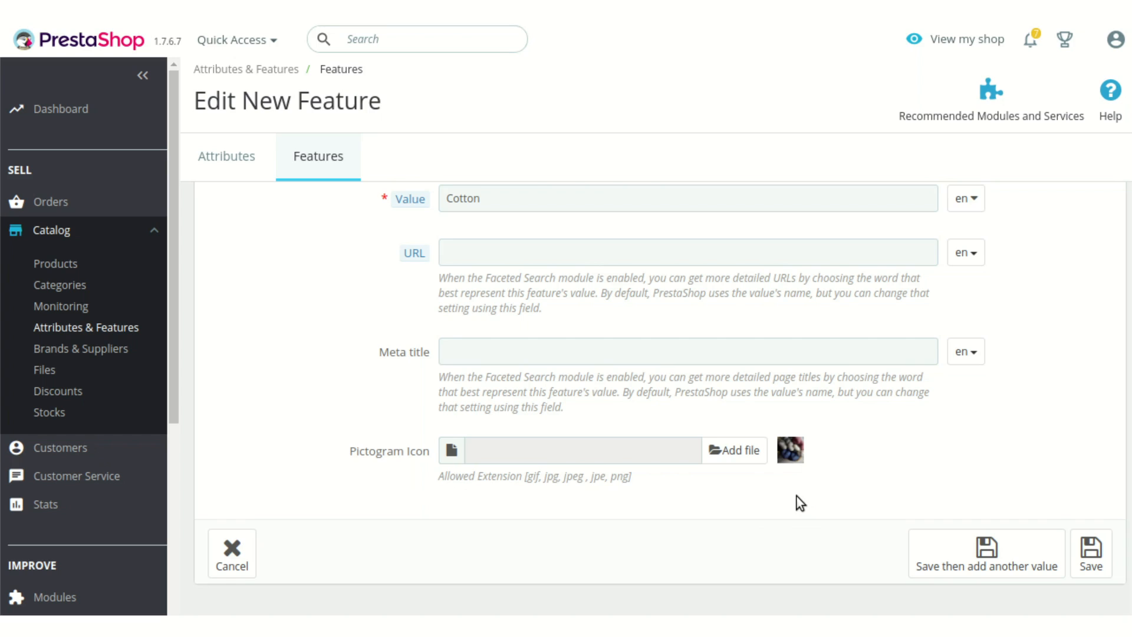
{"action": "scroll", "coordinate": [785, 489], "scroll_direction": "up", "scroll_amount": 2}
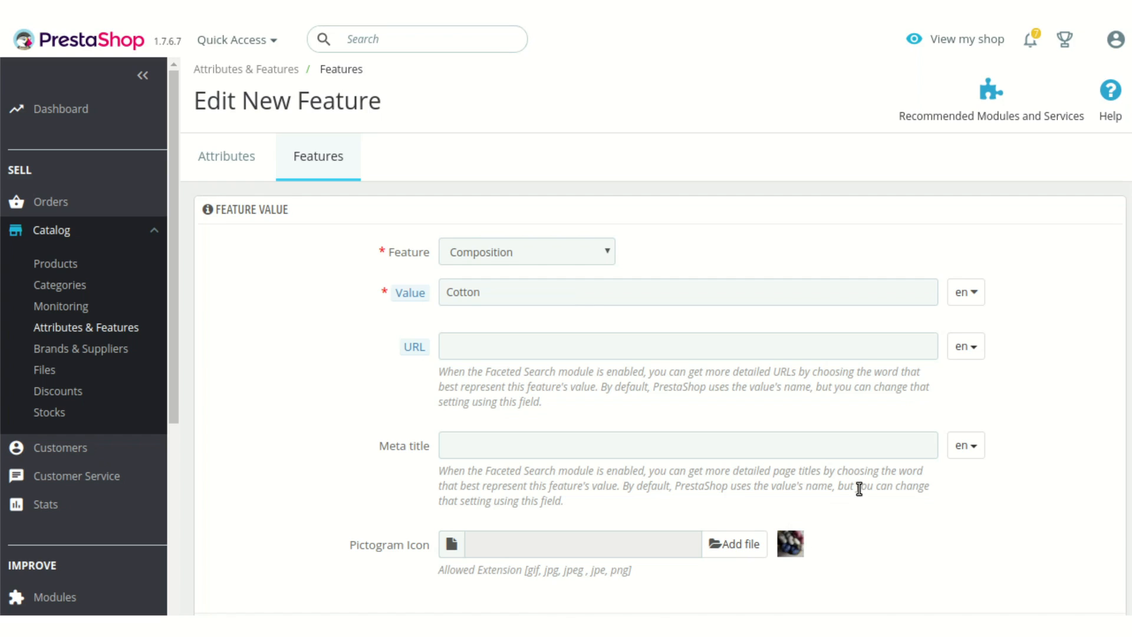
{"action": "scroll", "coordinate": [859, 487], "scroll_direction": "down", "scroll_amount": 2}
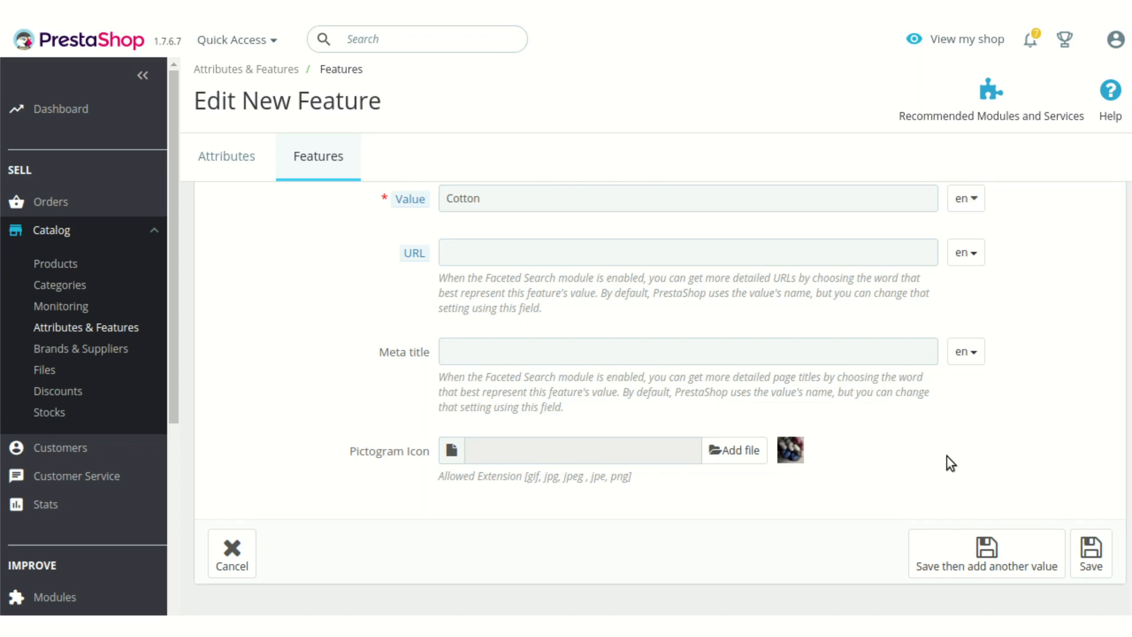
{"action": "scroll", "coordinate": [936, 454], "scroll_direction": "down", "scroll_amount": 1}
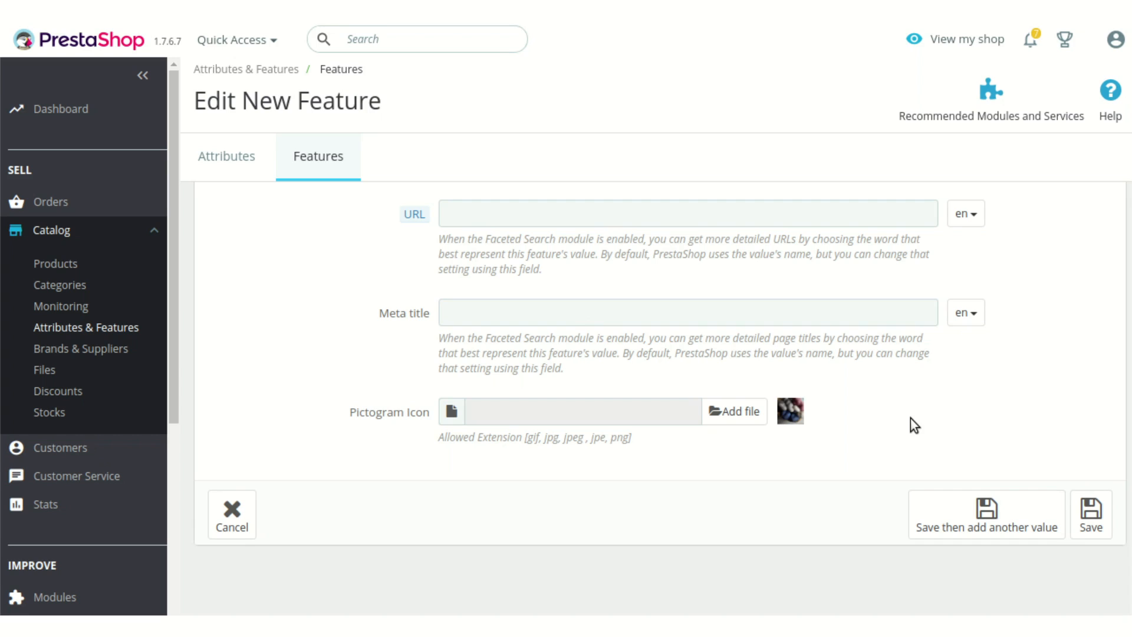
{"action": "scroll", "coordinate": [910, 418], "scroll_direction": "up", "scroll_amount": 3}
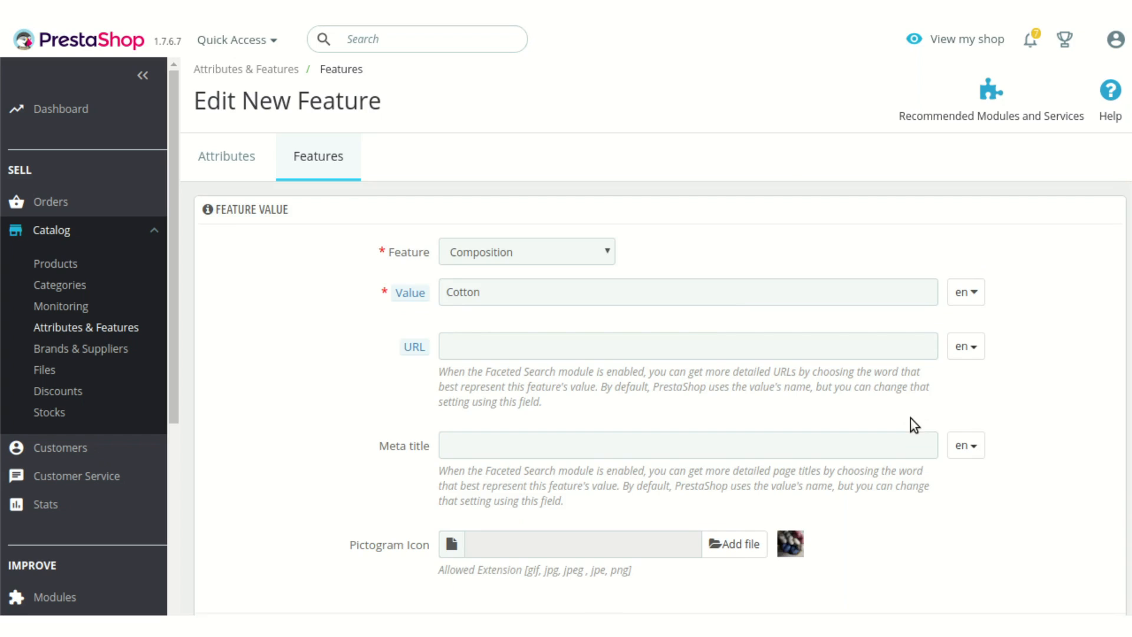
Step: Open the Hummingbird printed t-shirt in the product catalog and review the features assigned to it
{"action": "left_click", "coordinate": [71, 267]}
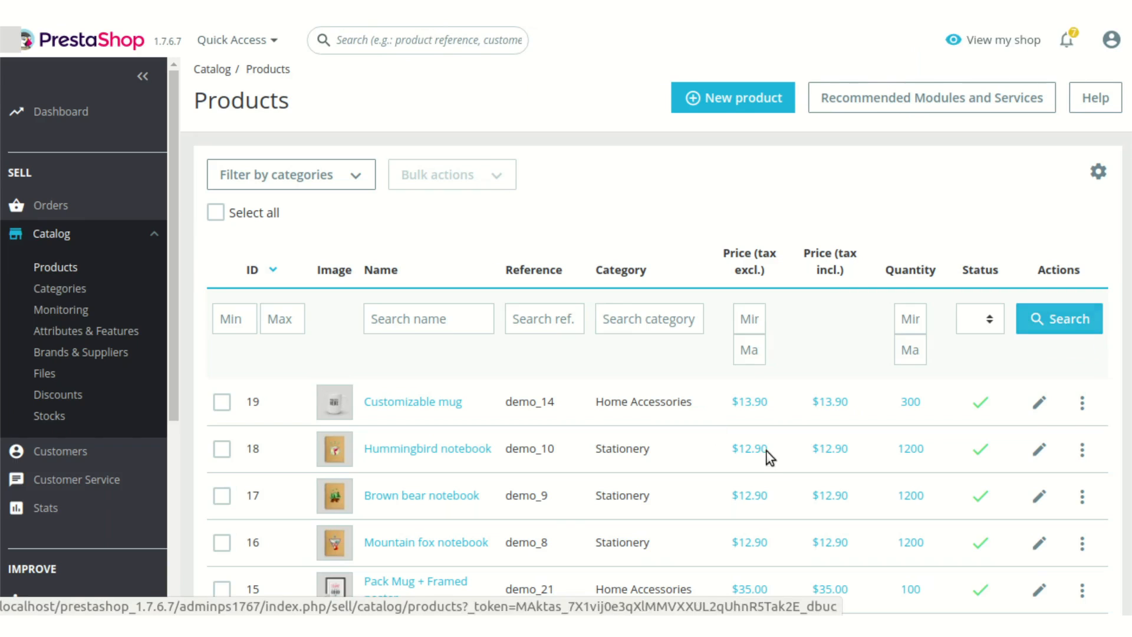
{"action": "scroll", "coordinate": [765, 455], "scroll_direction": "down", "scroll_amount": 3}
{"action": "scroll", "coordinate": [765, 455], "scroll_direction": "down", "scroll_amount": 8}
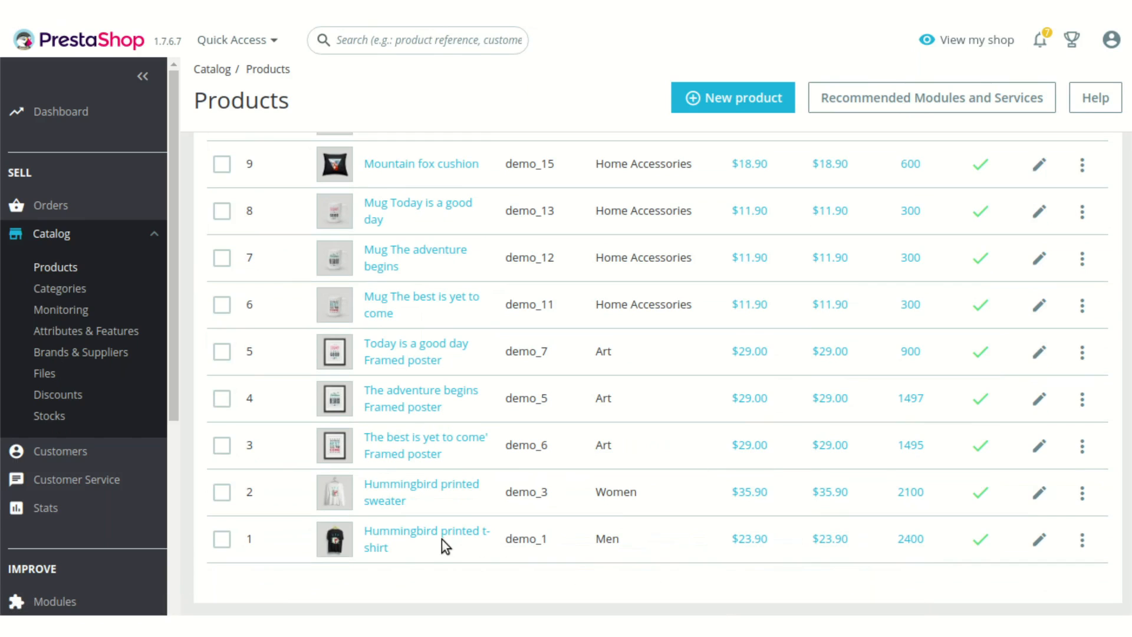
{"action": "left_click", "coordinate": [444, 534]}
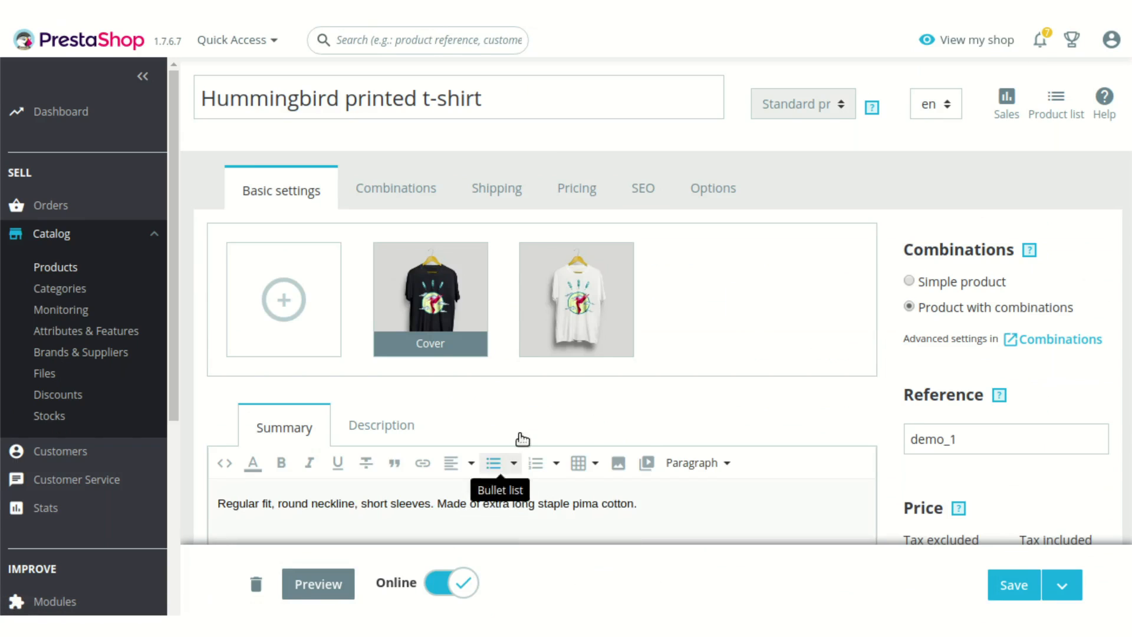
{"action": "scroll", "coordinate": [519, 436], "scroll_direction": "down", "scroll_amount": 5}
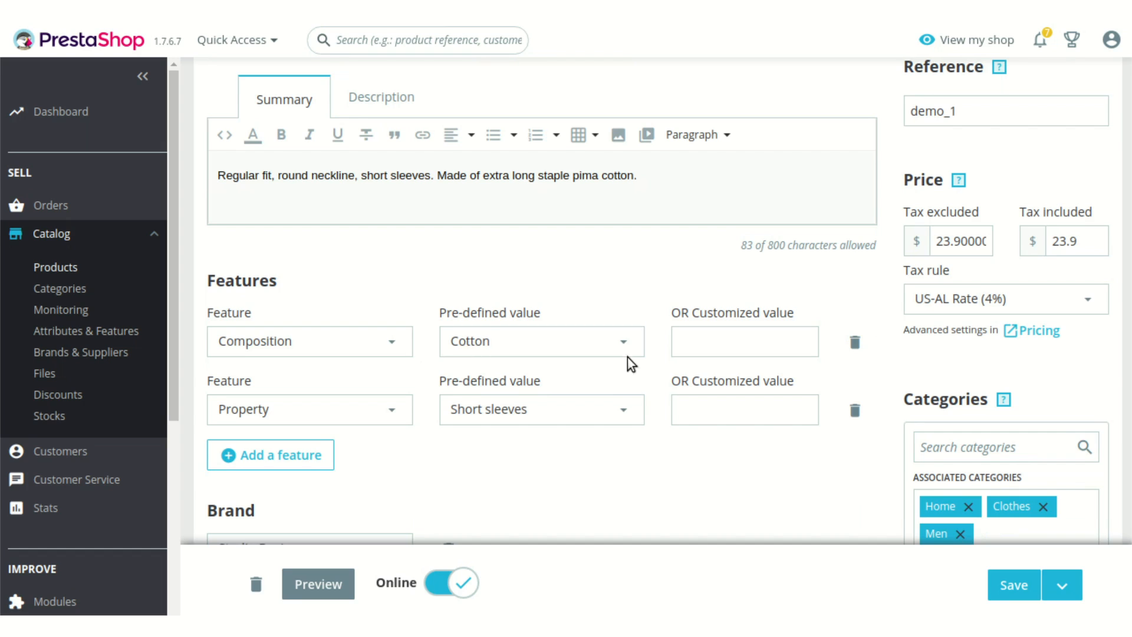
{"action": "scroll", "coordinate": [632, 336], "scroll_direction": "up", "scroll_amount": 4}
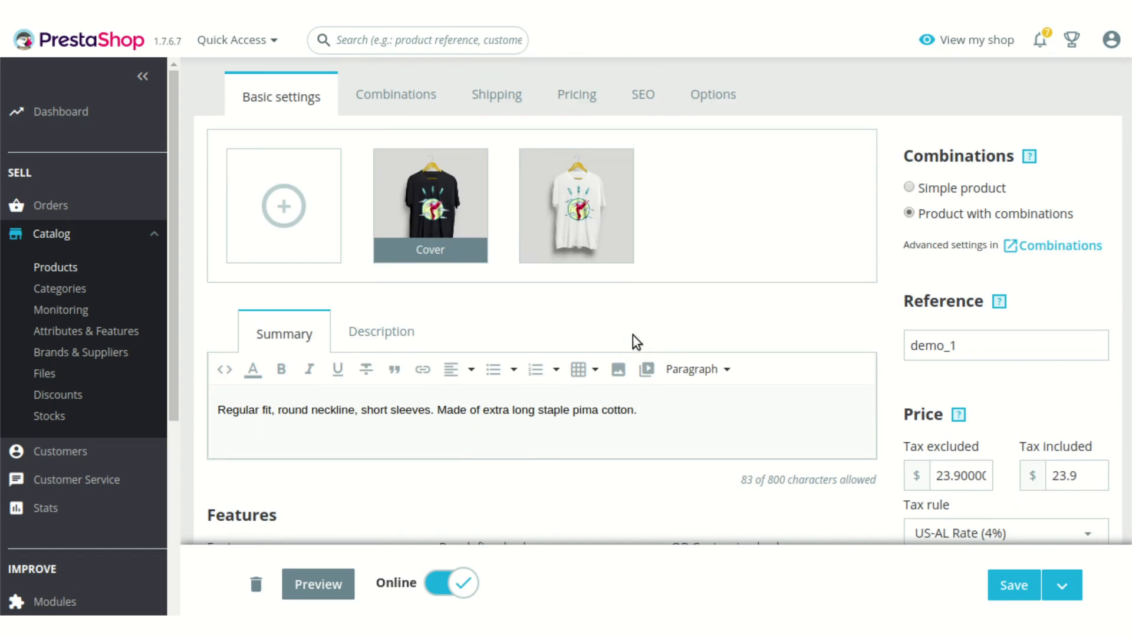
{"action": "scroll", "coordinate": [582, 282], "scroll_direction": "up", "scroll_amount": 2}
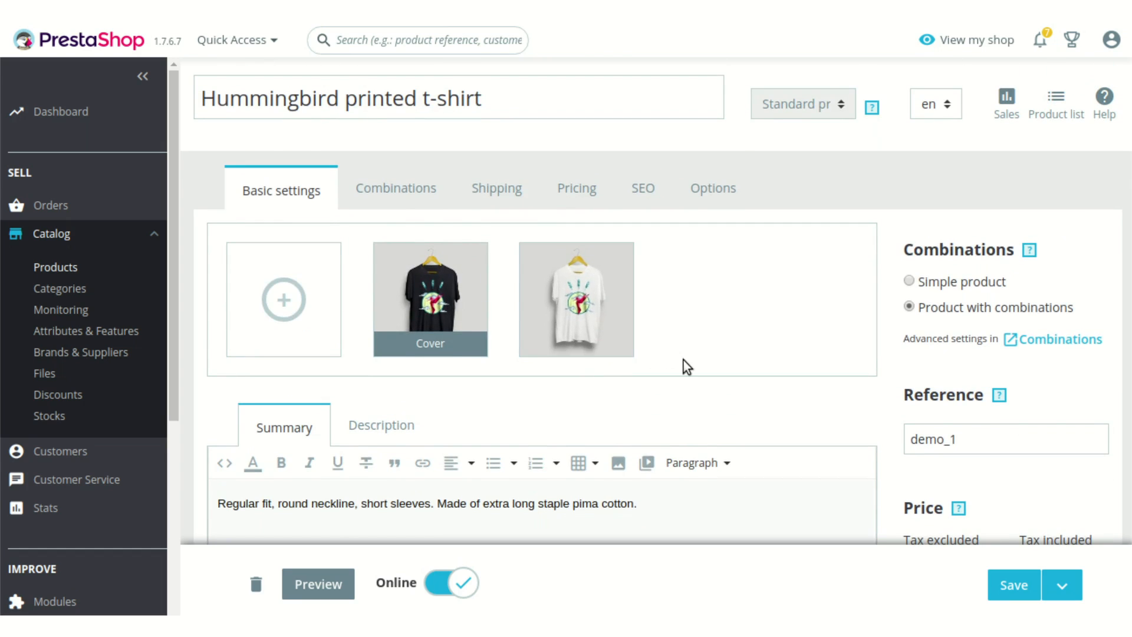
{"action": "scroll", "coordinate": [672, 358], "scroll_direction": "down", "scroll_amount": 5}
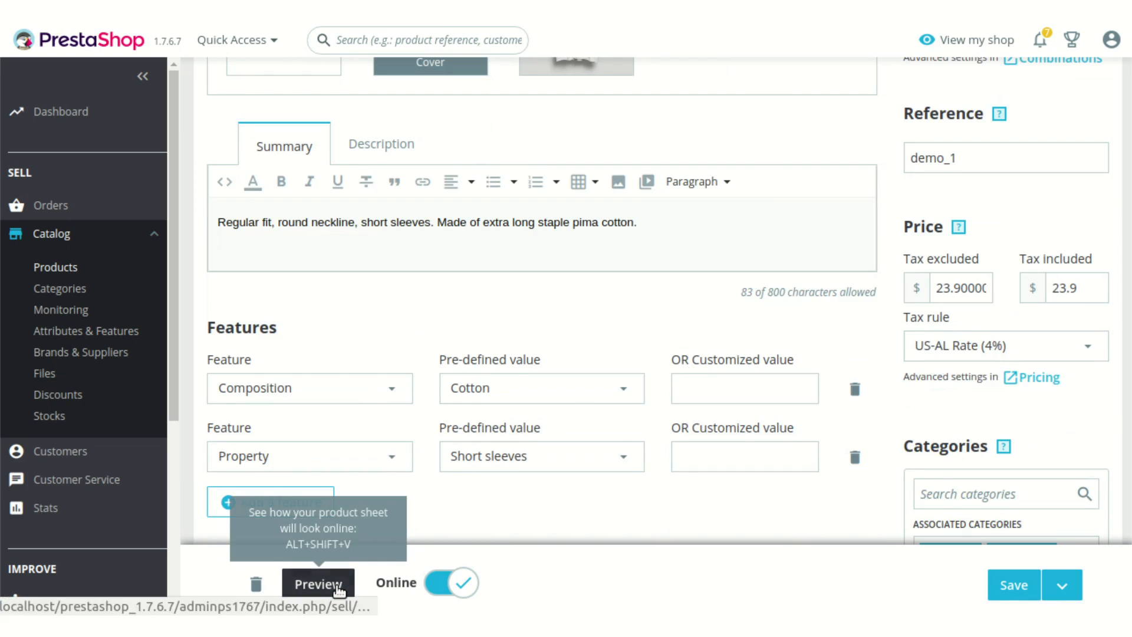
{"action": "scroll", "coordinate": [648, 433], "scroll_direction": "down", "scroll_amount": 2}
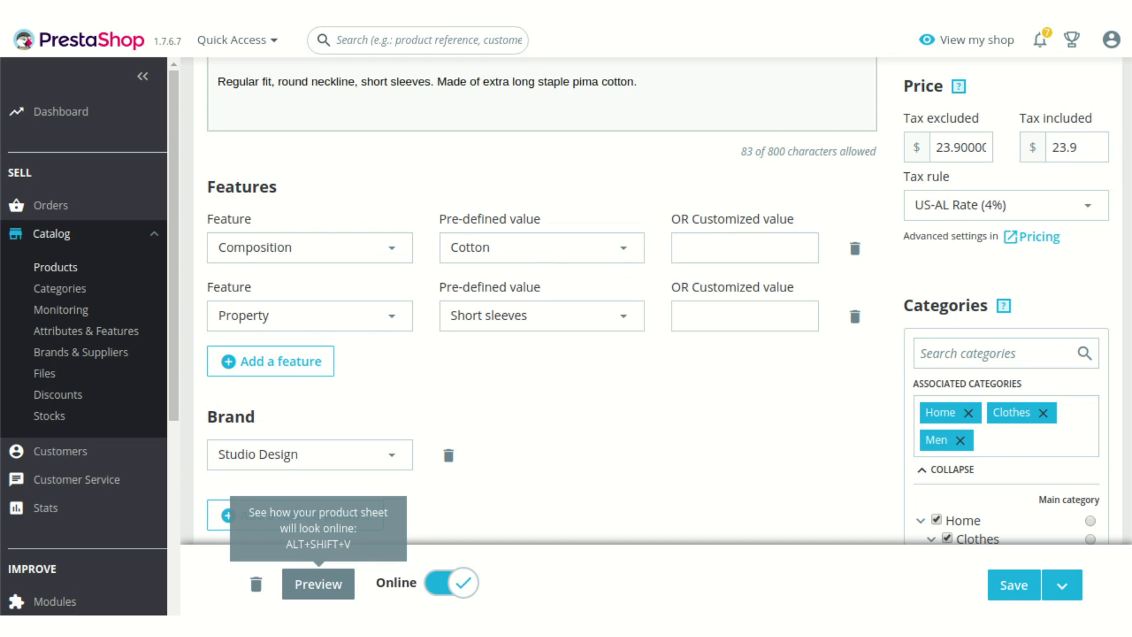
Step: Switch to the storefront and open the Hummingbird printed t-shirt's page from the popular products
{"action": "left_click", "coordinate": [318, 583]}
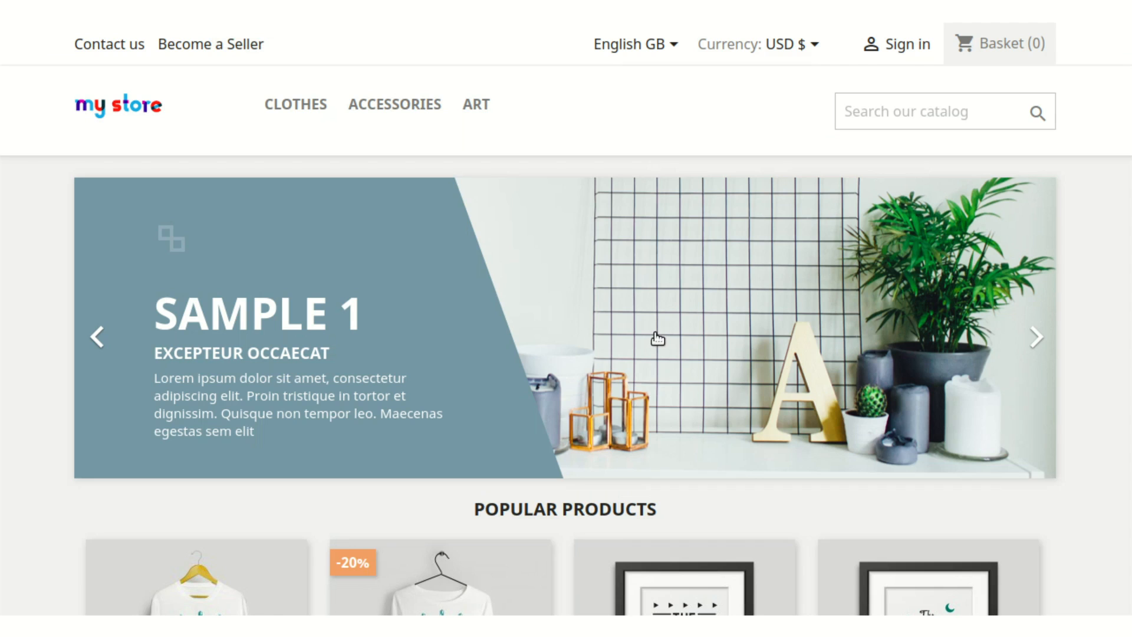
{"action": "scroll", "coordinate": [657, 339], "scroll_direction": "down", "scroll_amount": 3}
{"action": "scroll", "coordinate": [658, 338], "scroll_direction": "down", "scroll_amount": 1}
{"action": "left_click", "coordinate": [247, 367]}
Step: Examine the Feature pictogram and the surrounding product information on the t-shirt's storefront page
{"action": "scroll", "coordinate": [580, 329], "scroll_direction": "down", "scroll_amount": 3}
{"action": "scroll", "coordinate": [579, 327], "scroll_direction": "down", "scroll_amount": 3}
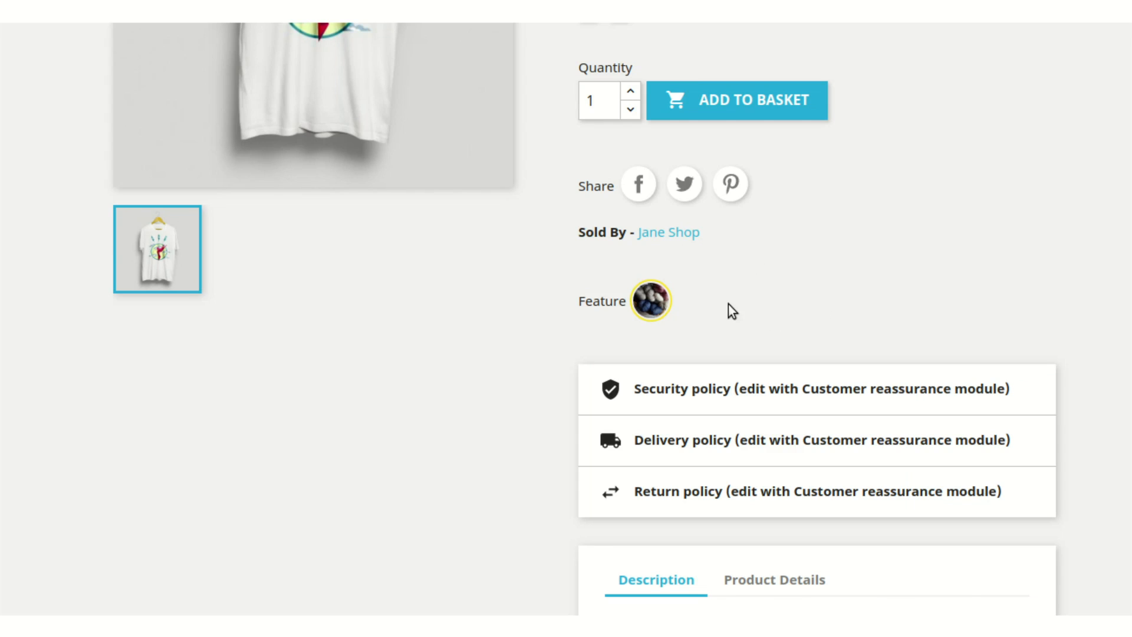
{"action": "scroll", "coordinate": [731, 309], "scroll_direction": "up", "scroll_amount": 2}
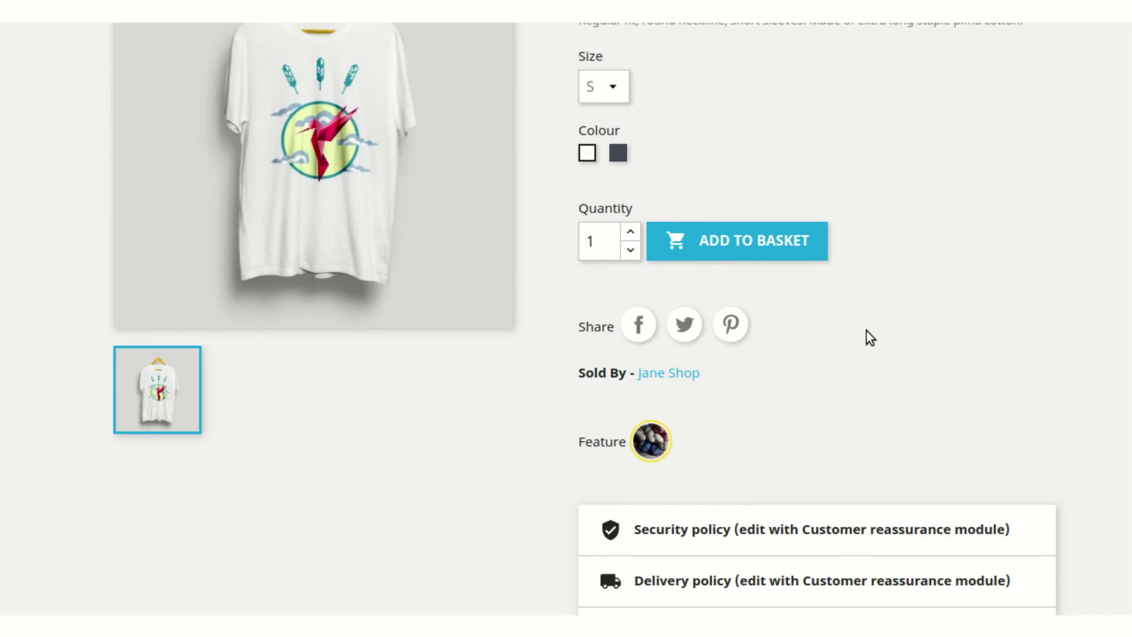
{"action": "scroll", "coordinate": [865, 330], "scroll_direction": "down", "scroll_amount": 4}
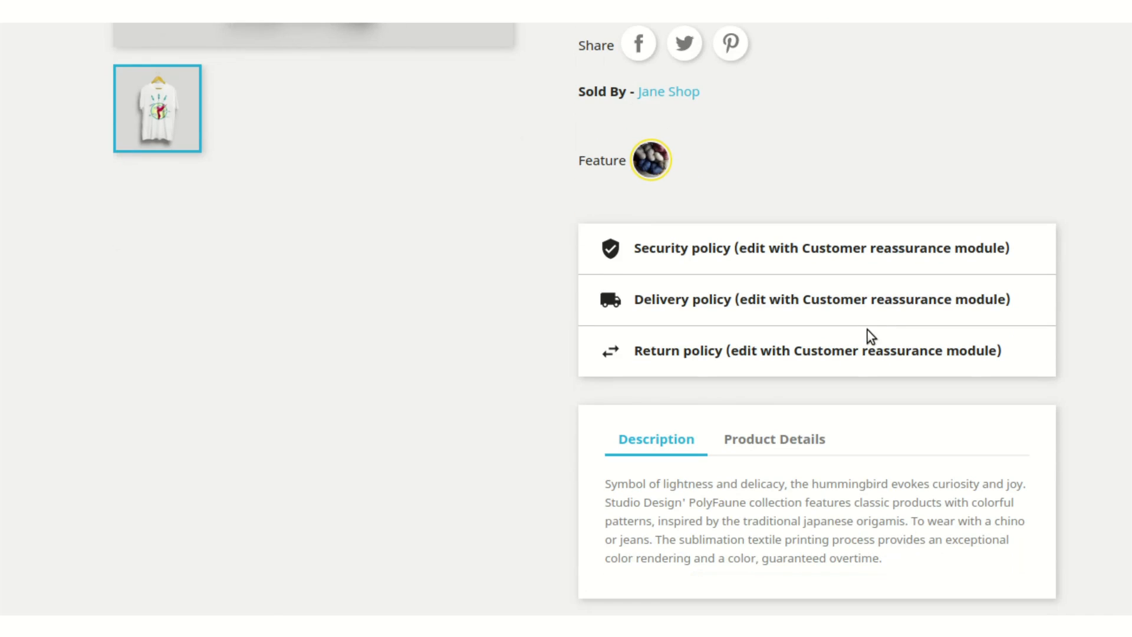
{"action": "scroll", "coordinate": [820, 360], "scroll_direction": "up", "scroll_amount": 3}
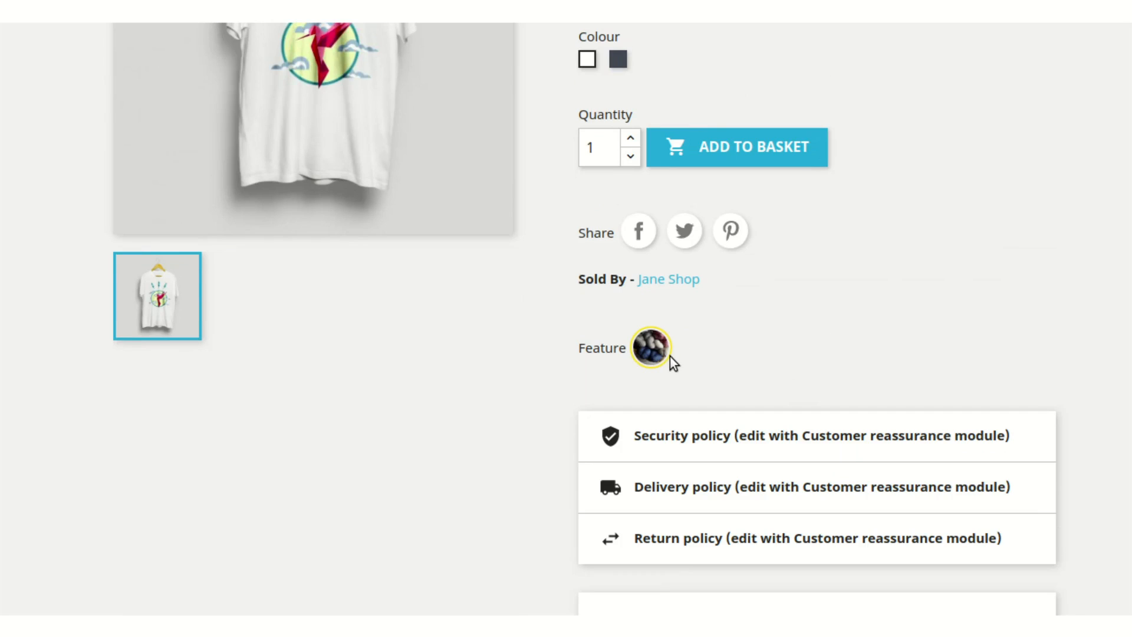
{"action": "mouse_move", "coordinate": [660, 349]}
{"action": "scroll", "coordinate": [791, 347], "scroll_direction": "up", "scroll_amount": 2}
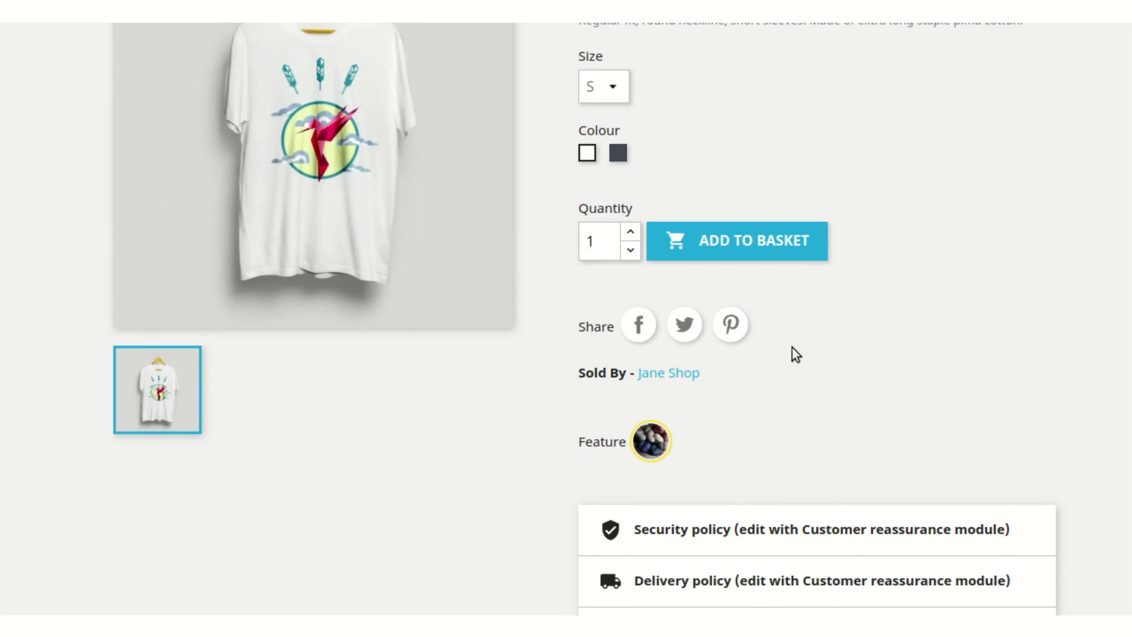
{"action": "scroll", "coordinate": [791, 348], "scroll_direction": "up", "scroll_amount": 2}
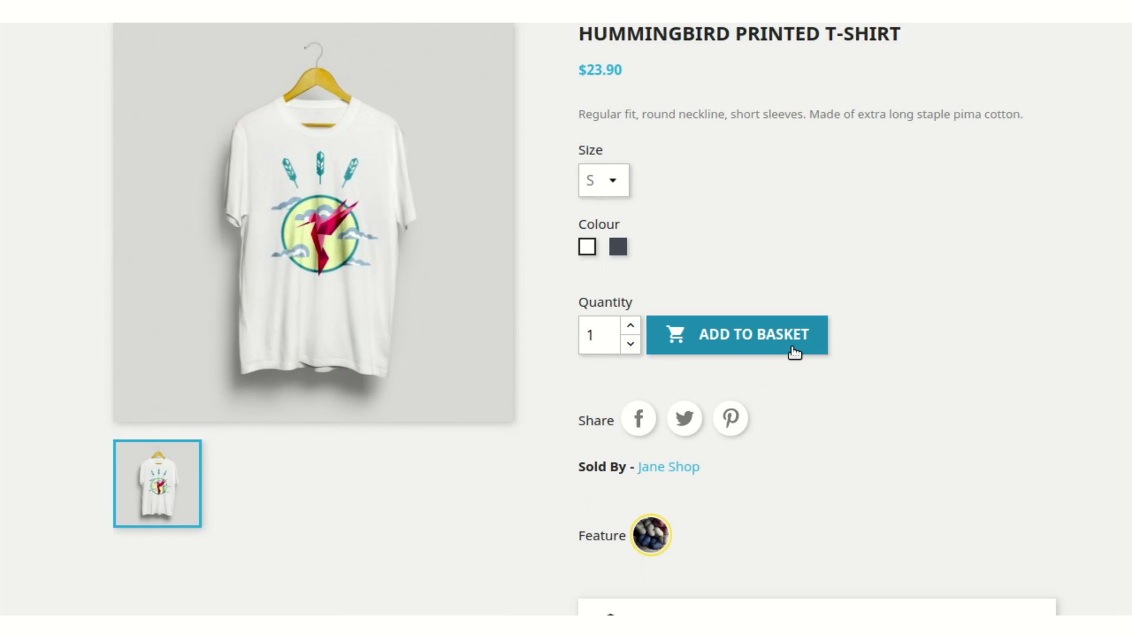
{"action": "scroll", "coordinate": [937, 288], "scroll_direction": "up", "scroll_amount": 4}
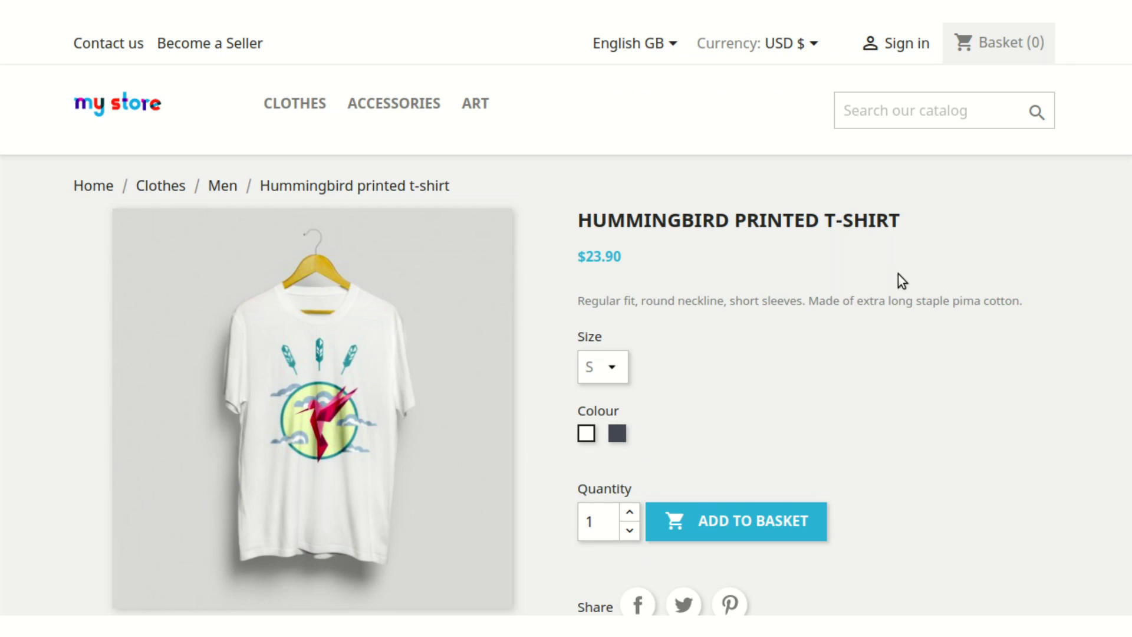
{"action": "scroll", "coordinate": [898, 275], "scroll_direction": "down", "scroll_amount": 2}
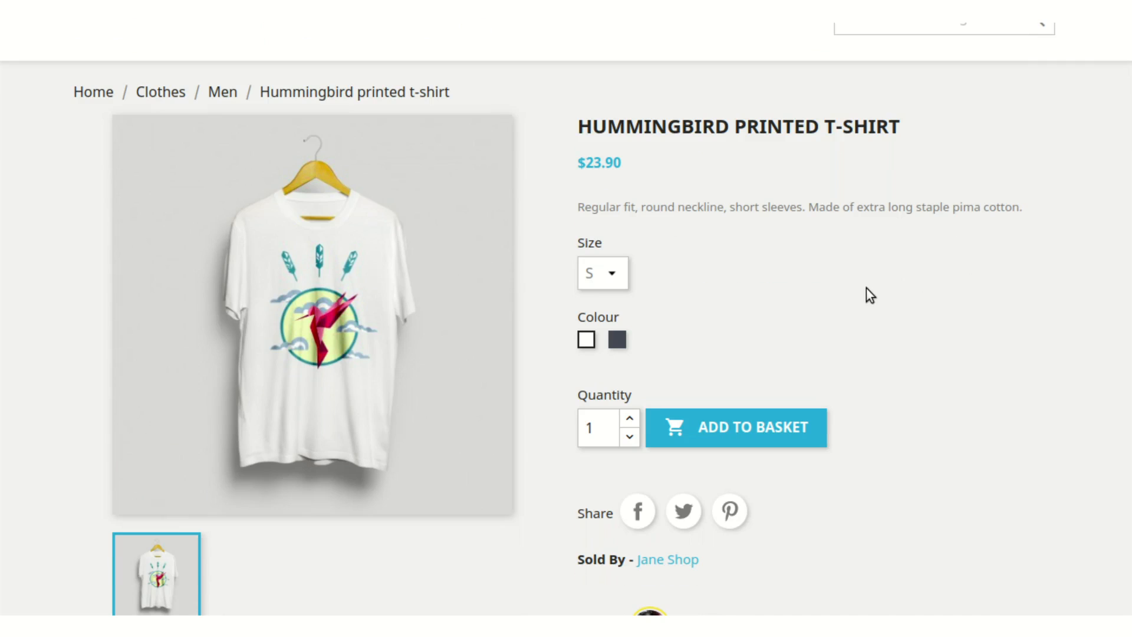
{"action": "scroll", "coordinate": [866, 288], "scroll_direction": "down", "scroll_amount": 2}
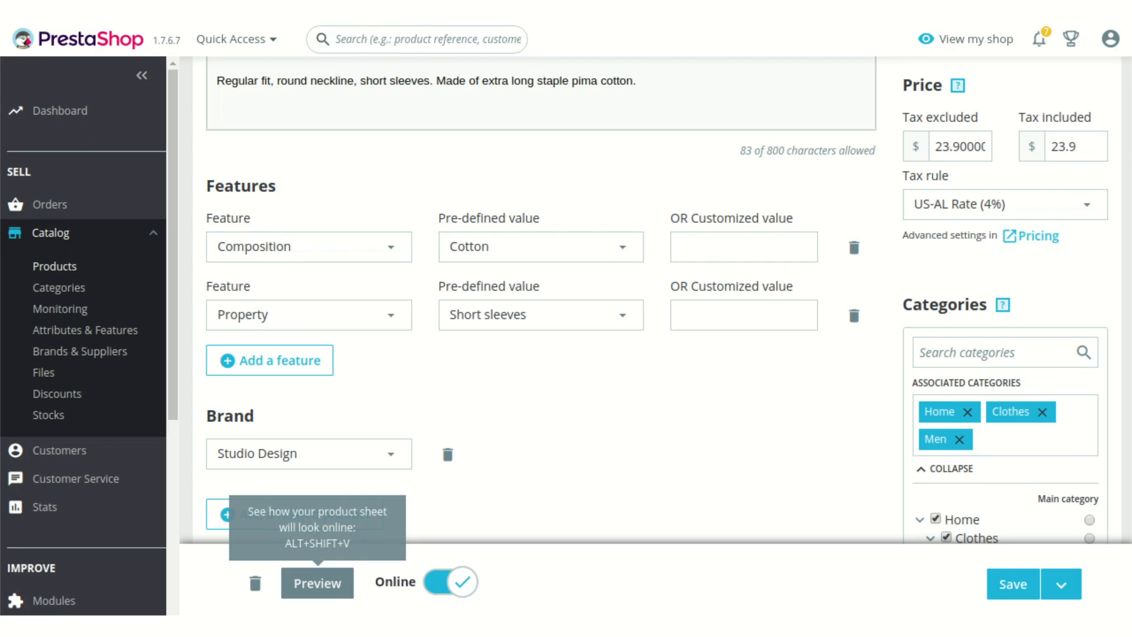
Step: Open the Pictogram module's configuration through the Module Manager, disable Image Fill and save the configuration
{"action": "scroll", "coordinate": [109, 421], "scroll_direction": "down", "scroll_amount": 5}
{"action": "scroll", "coordinate": [108, 427], "scroll_direction": "down", "scroll_amount": 2}
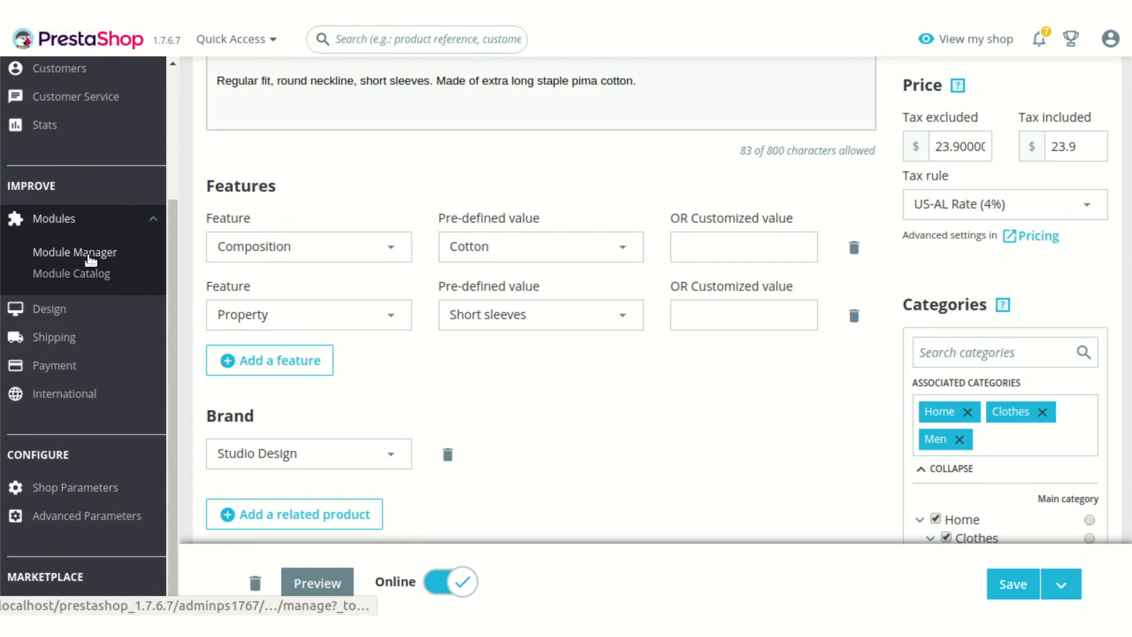
{"action": "left_click", "coordinate": [89, 252]}
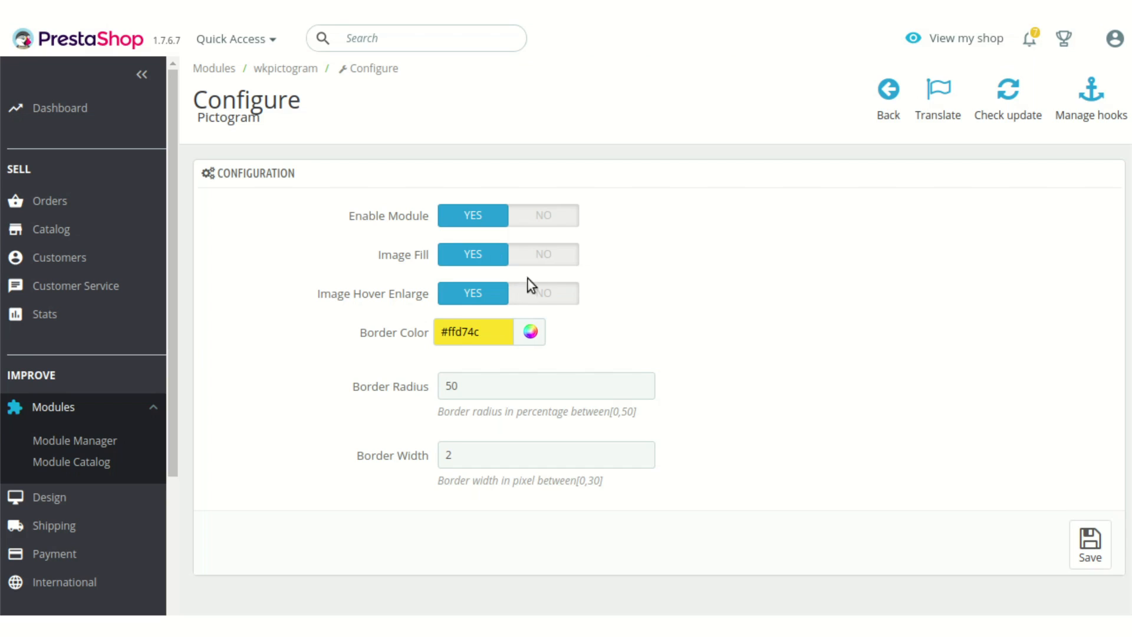
{"action": "left_click", "coordinate": [550, 257]}
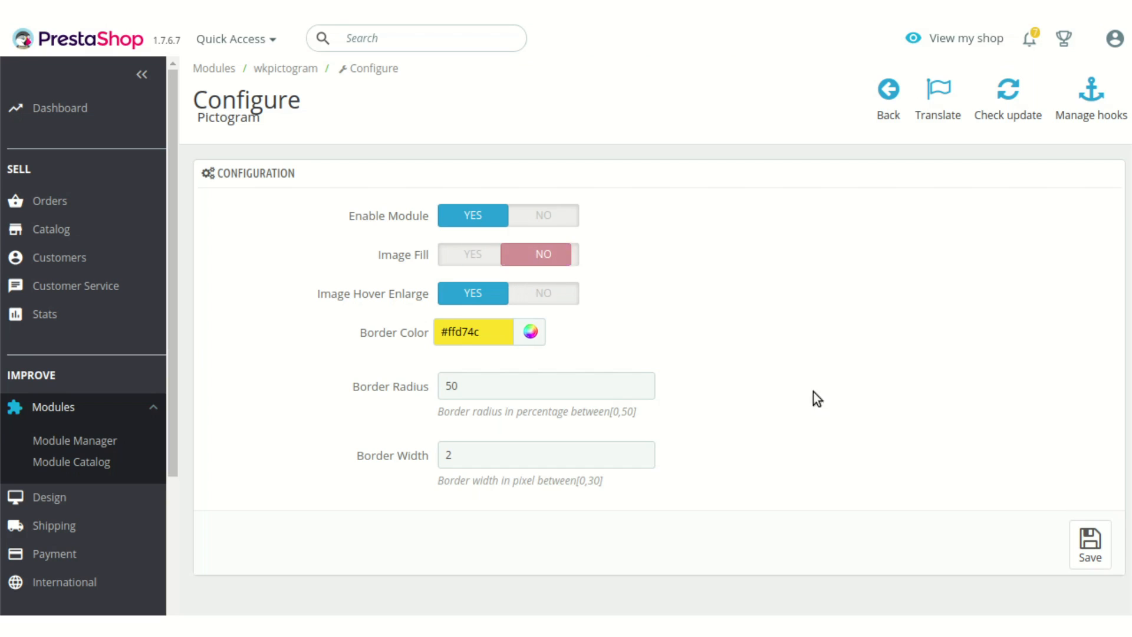
{"action": "left_click", "coordinate": [1104, 546]}
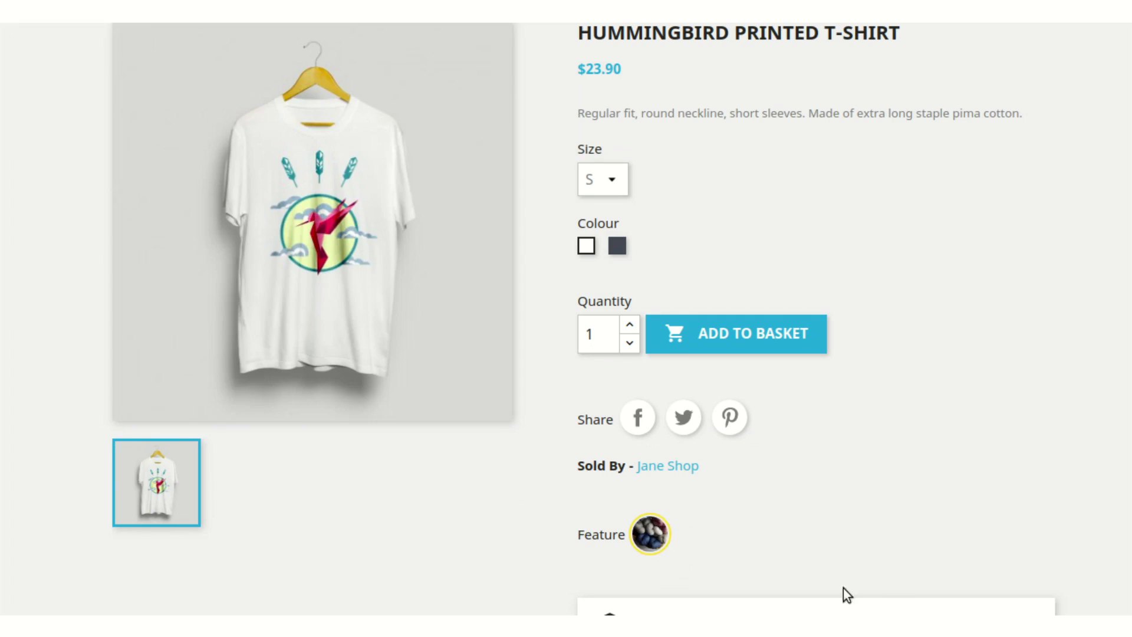
Step: Examine the Feature pictogram's fill and hover enlargement up close on the Hummingbird printed t-shirt's storefront page
{"action": "key", "text": "ctrl+plus"}
{"action": "key", "text": "ctrl+plus"}
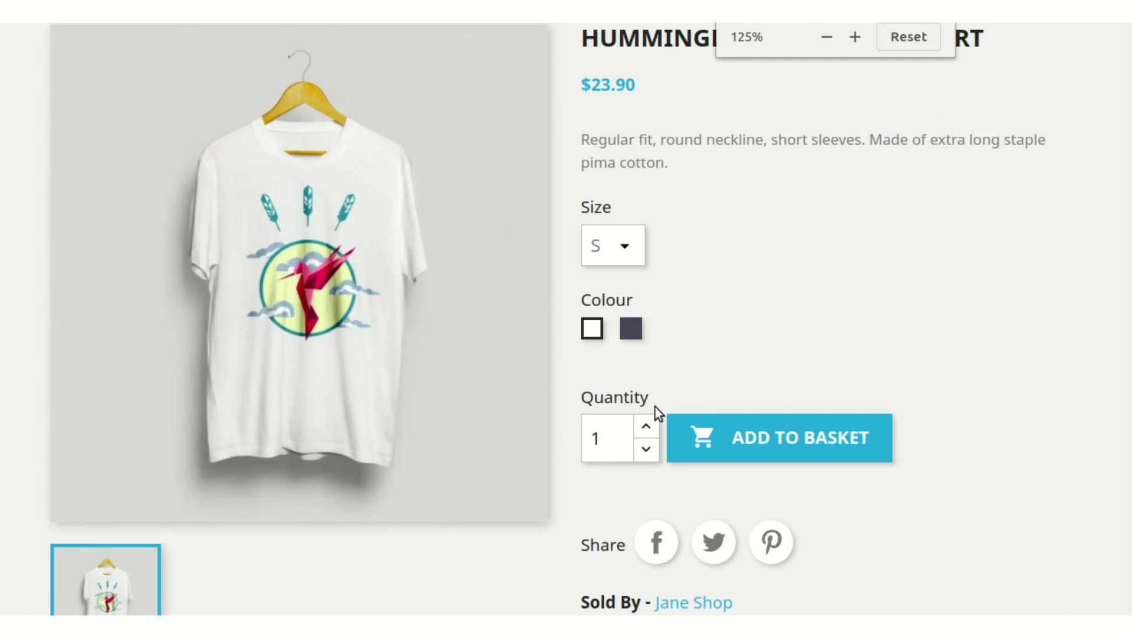
{"action": "scroll", "coordinate": [655, 407], "scroll_direction": "down", "scroll_amount": 3}
{"action": "scroll", "coordinate": [660, 408], "scroll_direction": "down", "scroll_amount": 5}
{"action": "key", "text": "ctrl+plus"}
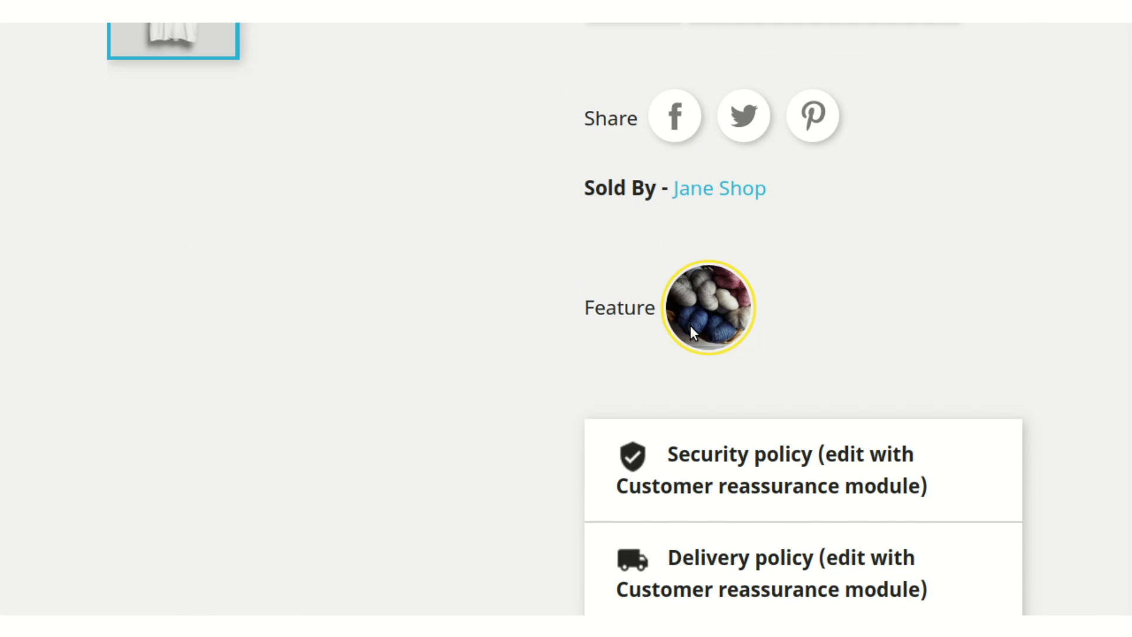
{"action": "scroll", "coordinate": [686, 331], "scroll_direction": "up", "scroll_amount": 1}
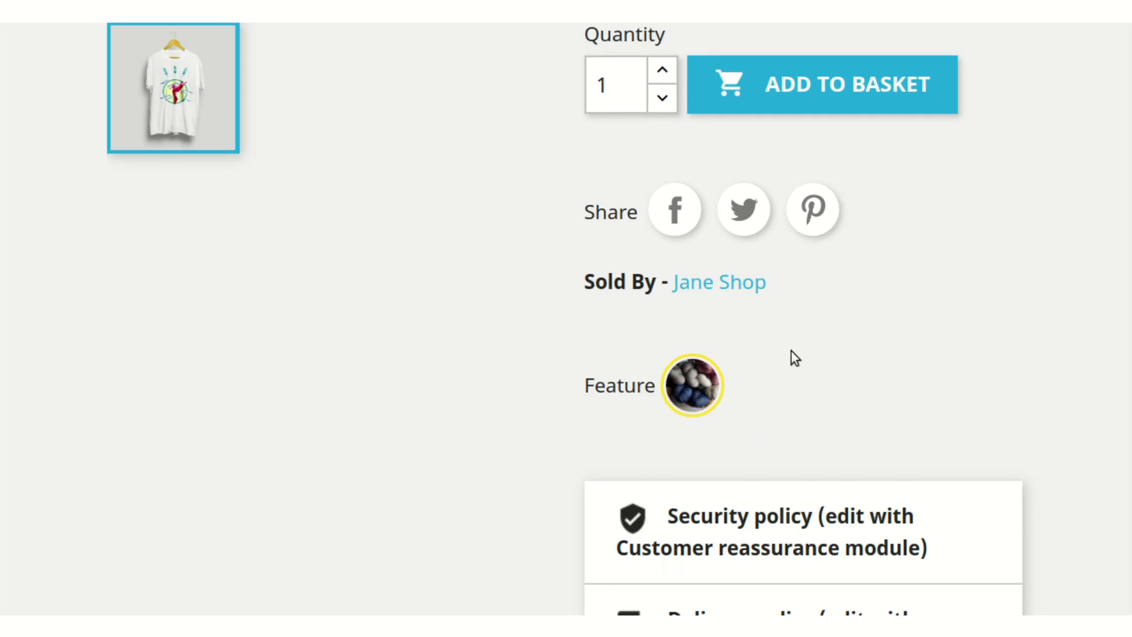
{"action": "key", "text": "ctrl+minus"}
{"action": "key", "text": "ctrl+minus"}
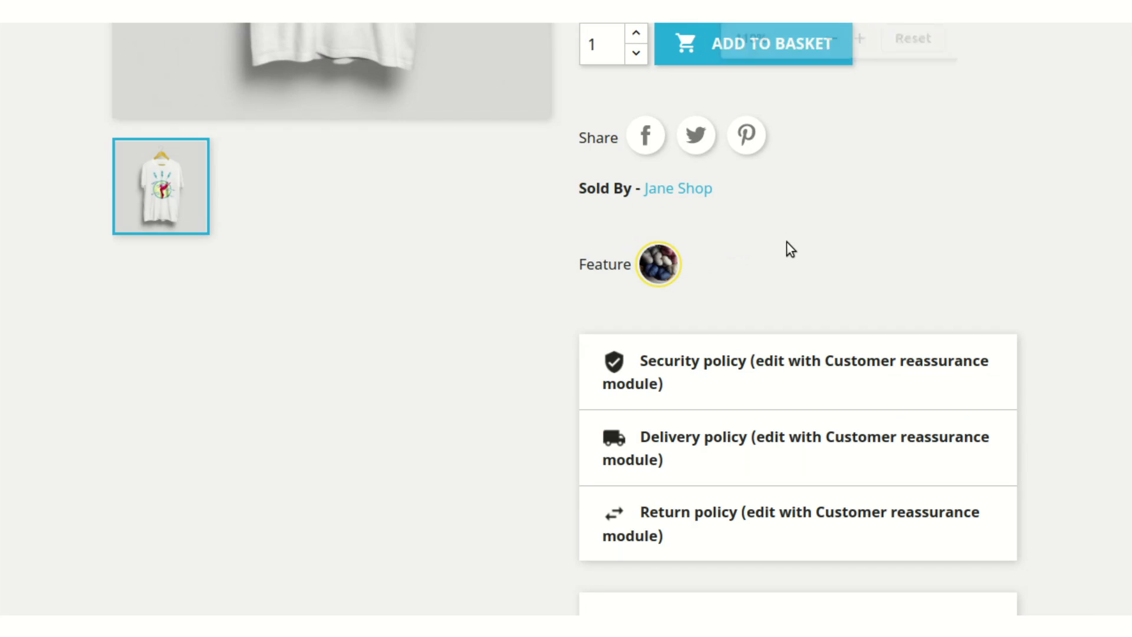
{"action": "key", "text": "ctrl+minus"}
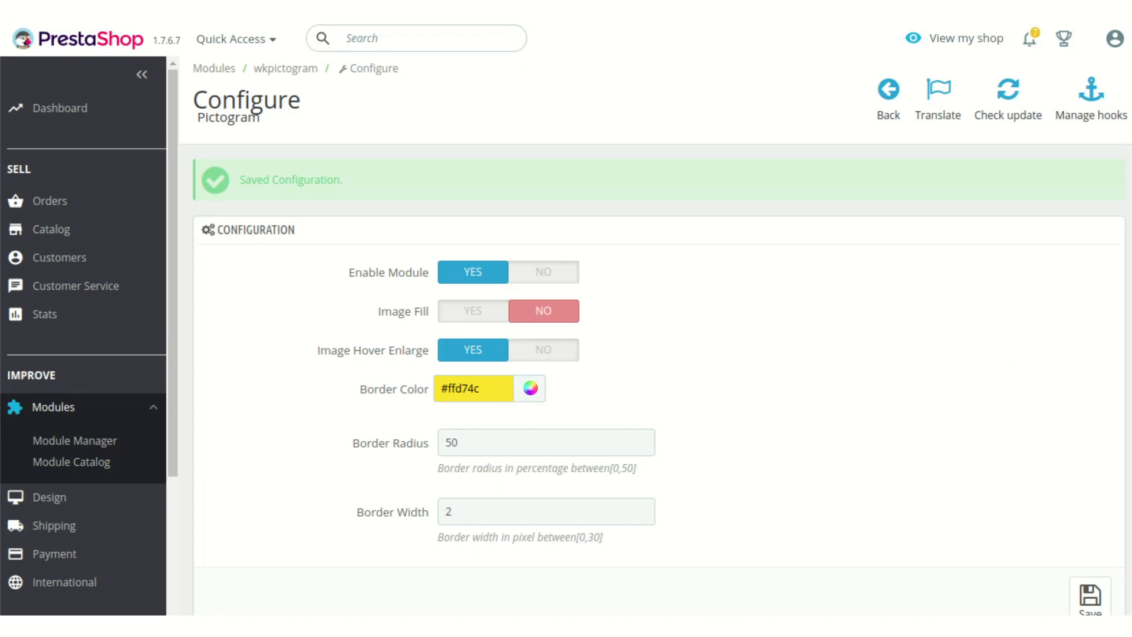
Step: Set the pictogram's Border Radius to 0, save the configuration and check the Feature pictogram on the storefront product page
{"action": "scroll", "coordinate": [700, 413], "scroll_direction": "down", "scroll_amount": 2}
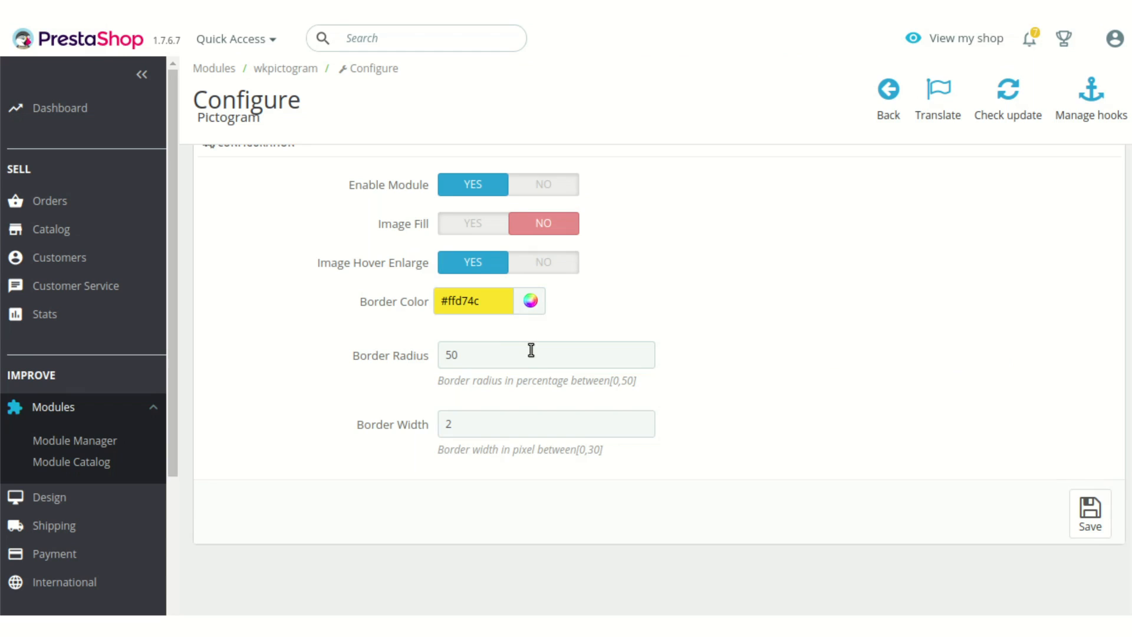
{"action": "left_click", "coordinate": [530, 349]}
{"action": "key", "text": "BackSpace"}
{"action": "key", "text": "BackSpace"}
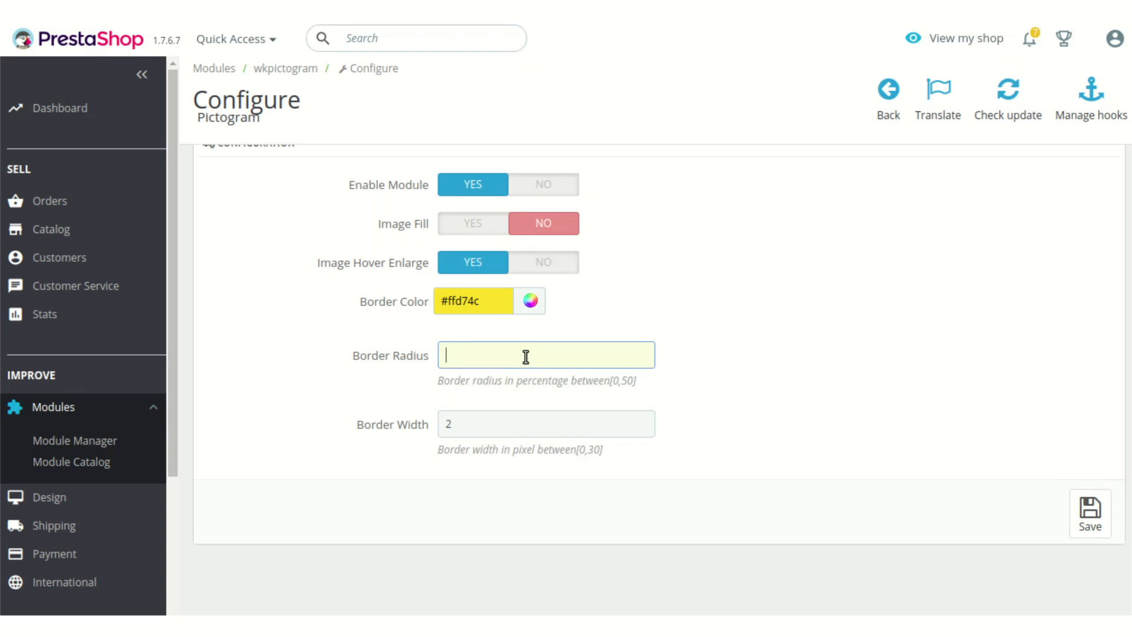
{"action": "type", "text": "0"}
{"action": "left_click", "coordinate": [1107, 516]}
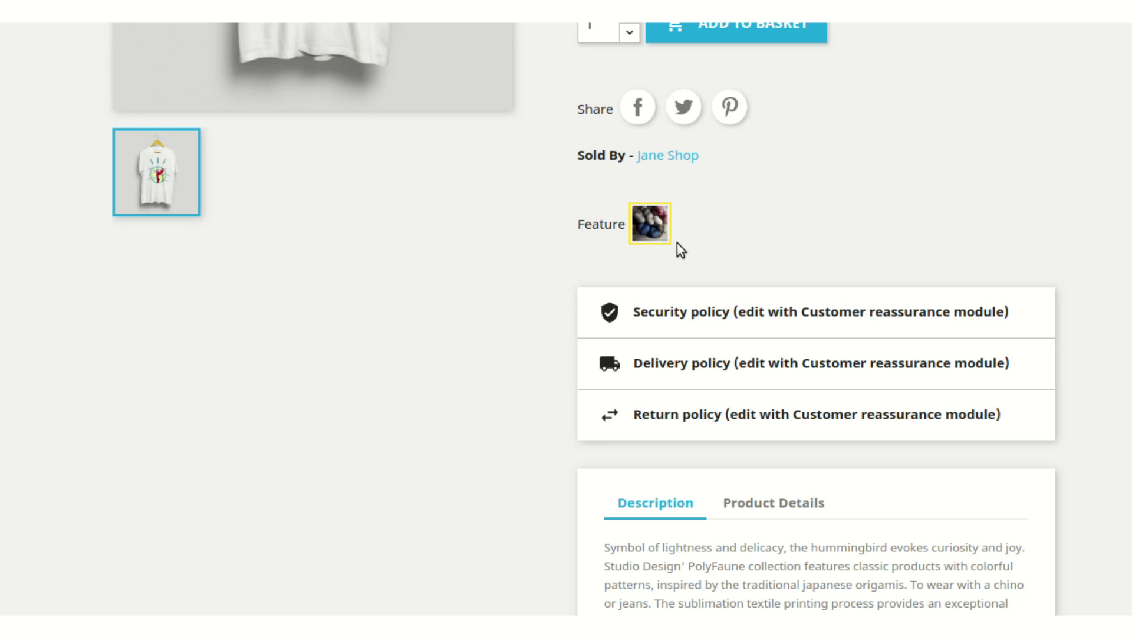
{"action": "mouse_move", "coordinate": [677, 223]}
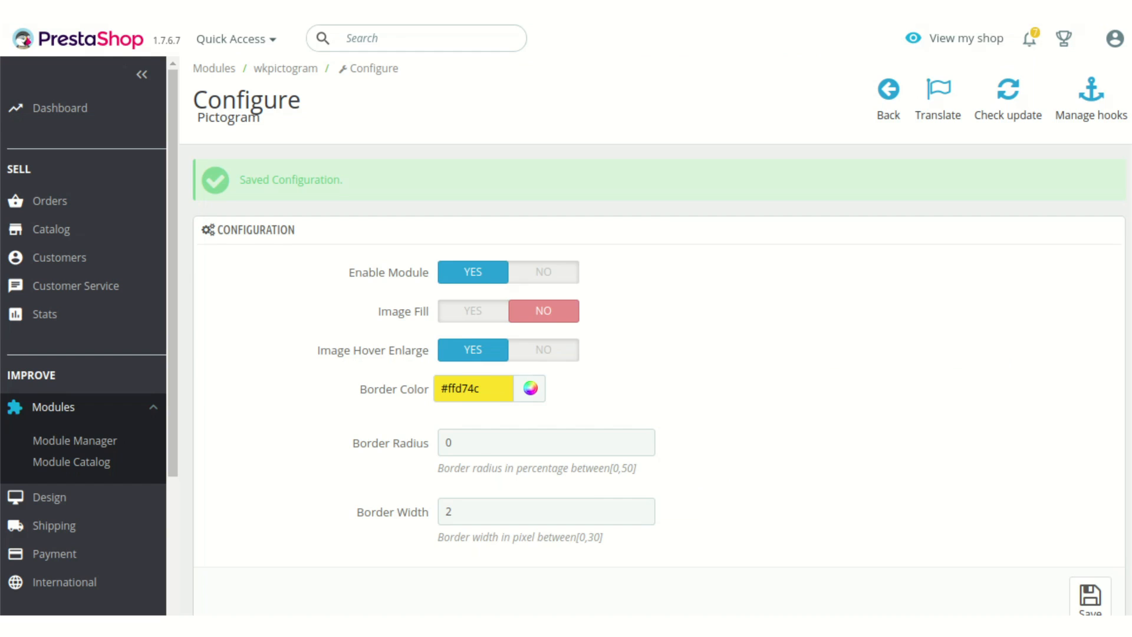
Step: Set the pictogram's Border Width to 25 pixels in the module configuration and save it
{"action": "scroll", "coordinate": [479, 433], "scroll_direction": "down", "scroll_amount": 2}
{"action": "left_click", "coordinate": [519, 423]}
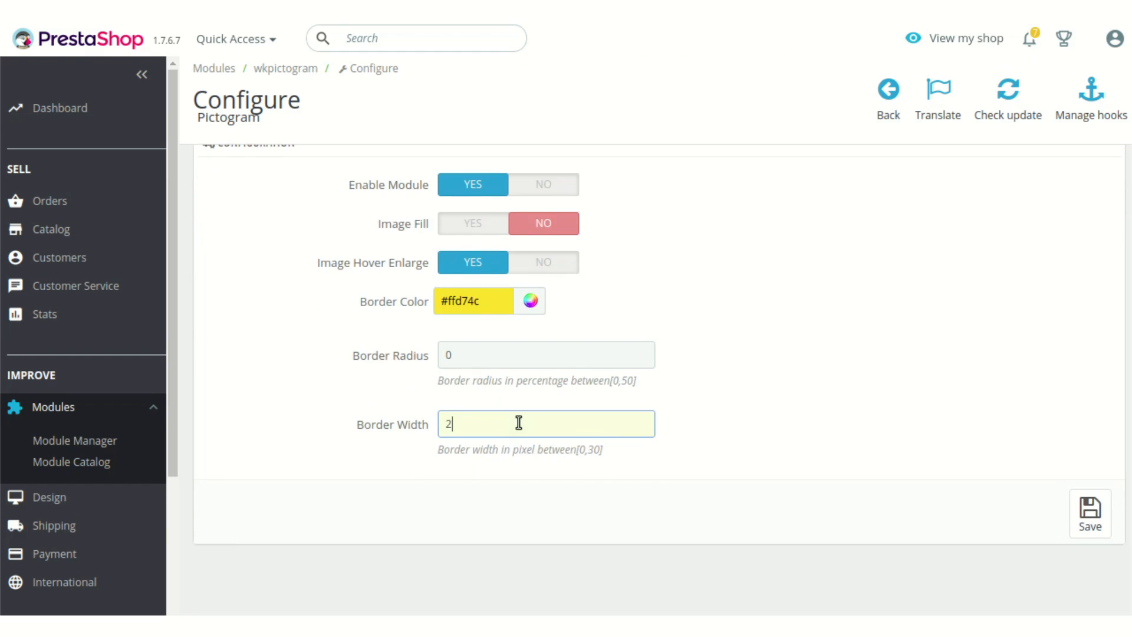
{"action": "key", "text": "BackSpace"}
{"action": "type", "text": "25"}
{"action": "left_click", "coordinate": [1095, 509]}
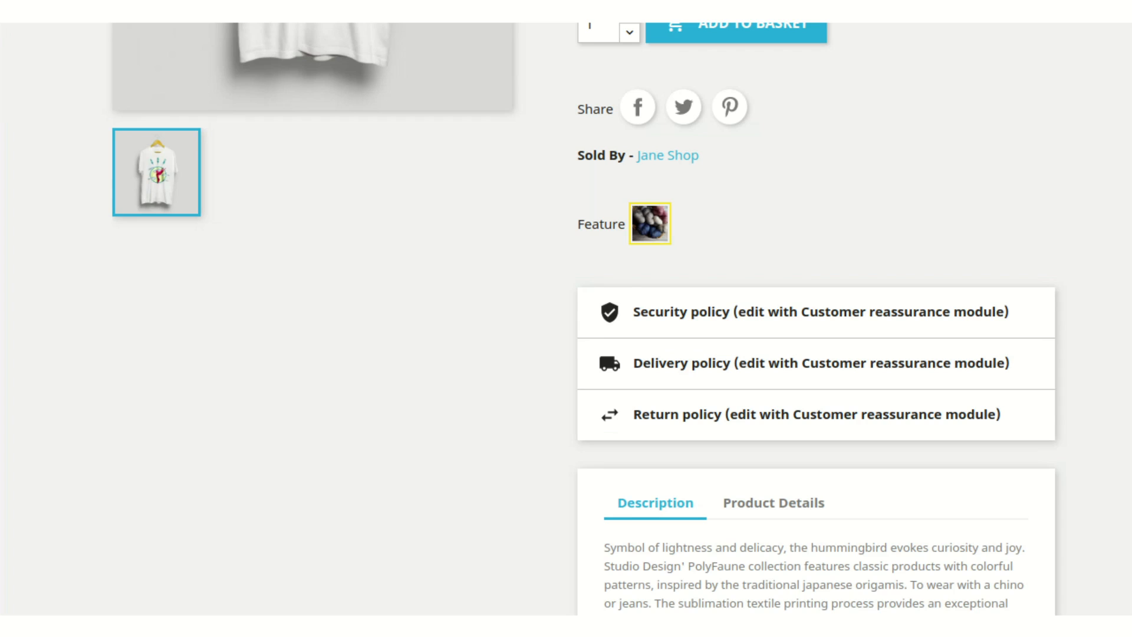